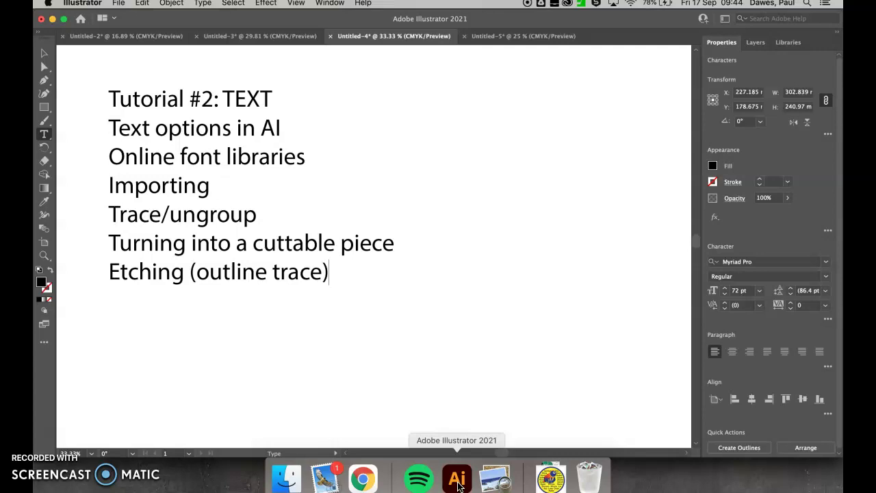
Delete the existing "balls" artwork from the nested vector layer and the vector (cut) layer of the Untitled-5 document
{"action": "left_click", "coordinate": [482, 467]}
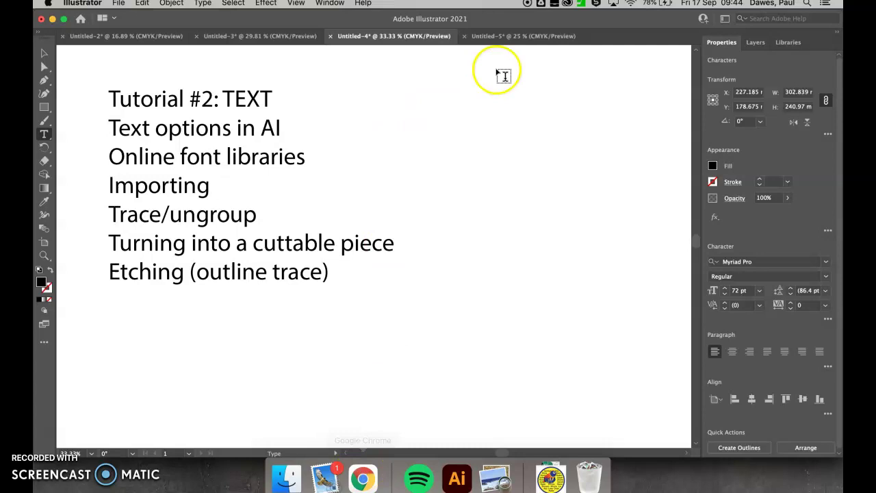
{"action": "left_click", "coordinate": [495, 37]}
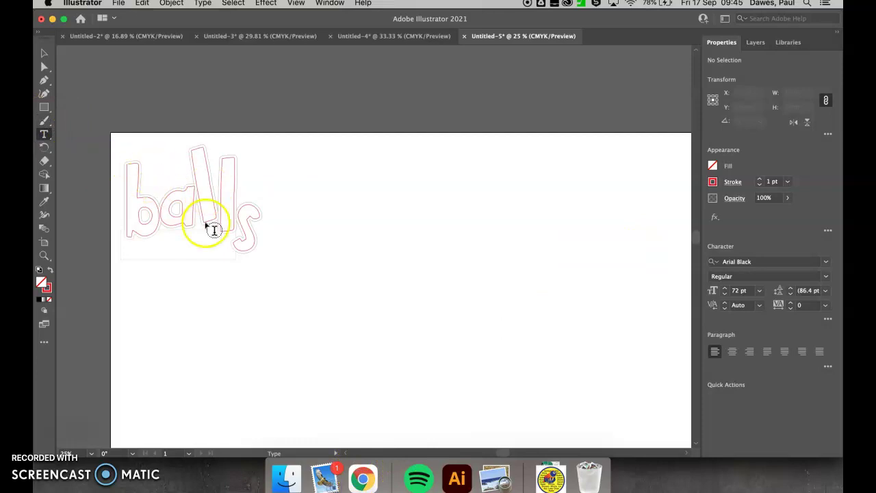
{"action": "left_click", "coordinate": [758, 50]}
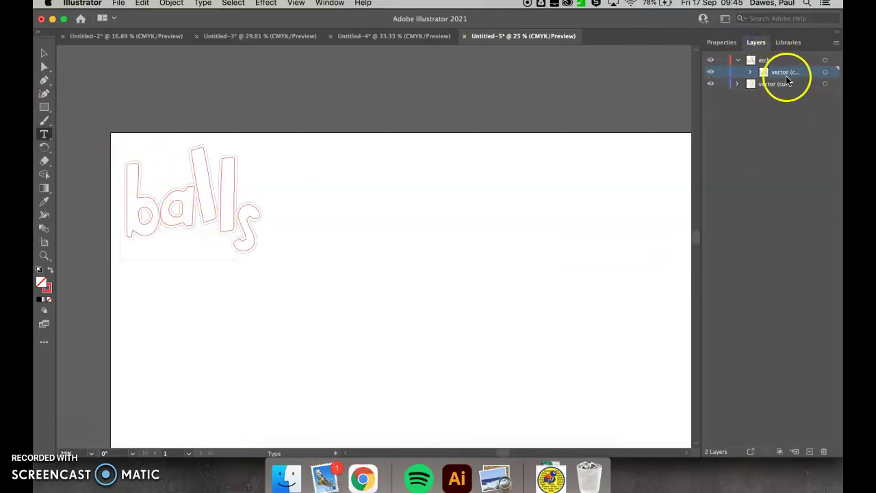
{"action": "left_click", "coordinate": [824, 73]}
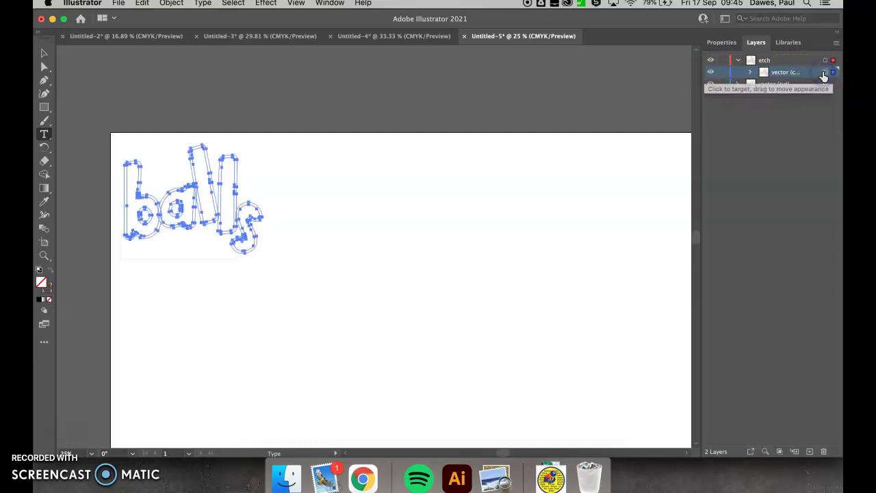
{"action": "left_click", "coordinate": [825, 84]}
{"action": "key", "text": "Delete"}
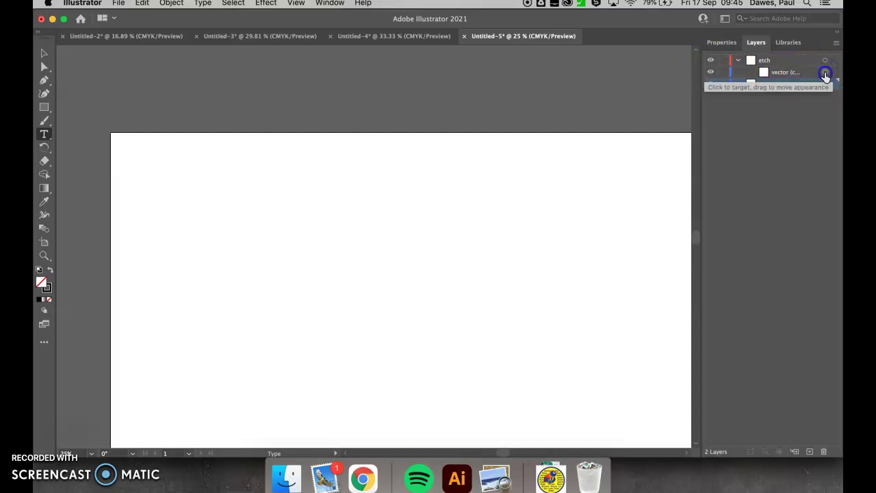
Check the nested vector layer and the artboard for leftover artwork
{"action": "left_click", "coordinate": [826, 74]}
{"action": "left_click", "coordinate": [784, 75]}
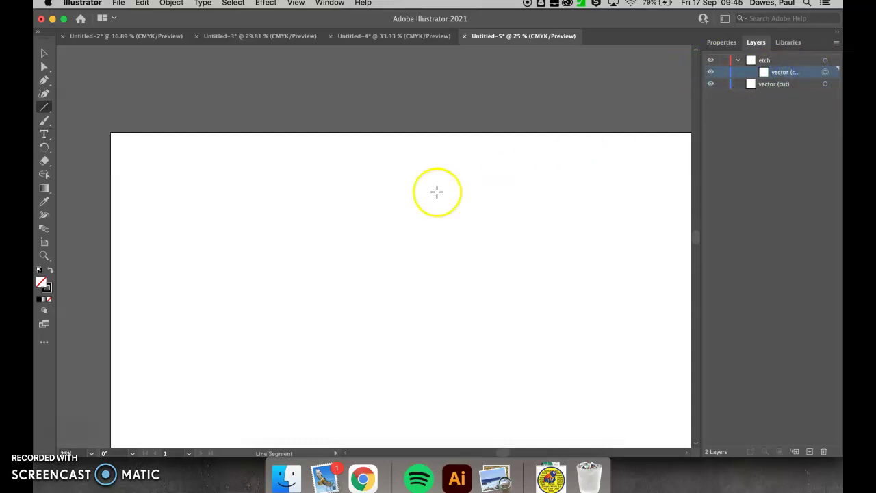
{"action": "left_click", "coordinate": [43, 53]}
{"action": "left_click_drag", "start_coordinate": [92, 105], "coordinate": [433, 360]}
{"action": "left_click", "coordinate": [741, 220]}
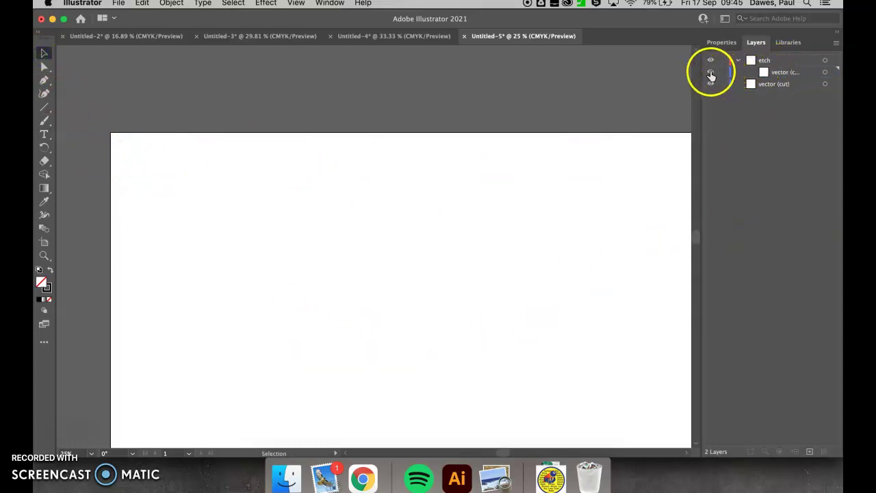
{"action": "left_click", "coordinate": [826, 72]}
{"action": "left_click", "coordinate": [826, 73]}
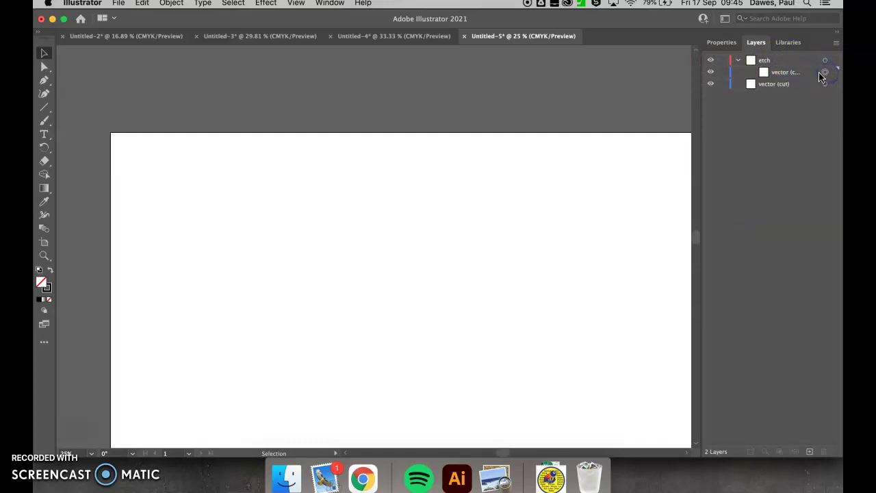
{"action": "left_click", "coordinate": [560, 213]}
Add the text "balls" to the upper part of the empty artboard with the Type tool
{"action": "left_click", "coordinate": [43, 135]}
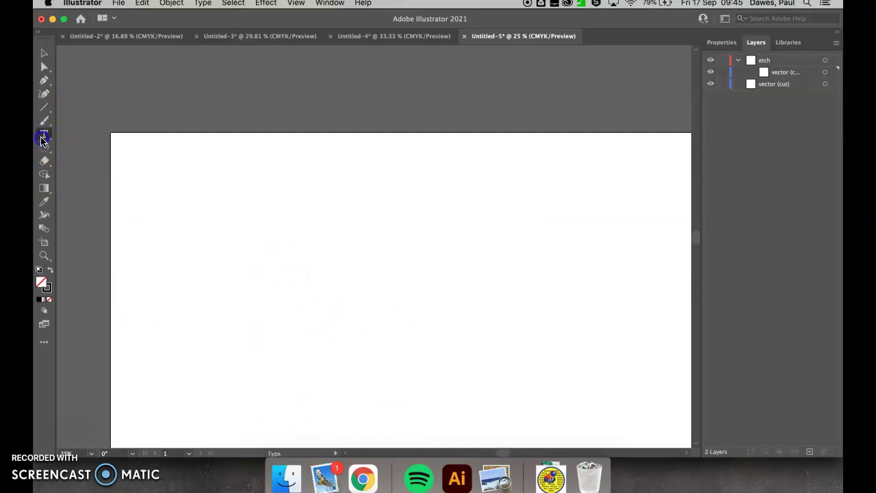
{"action": "left_click", "coordinate": [722, 43]}
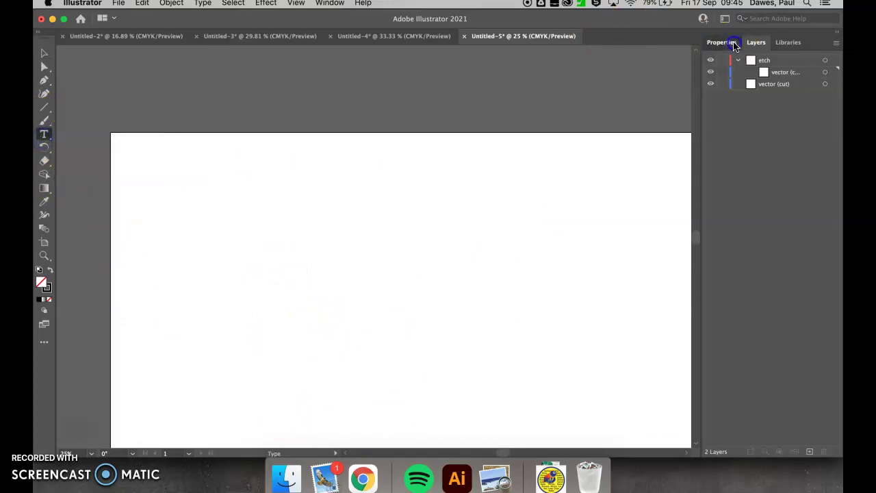
{"action": "left_click", "coordinate": [278, 224]}
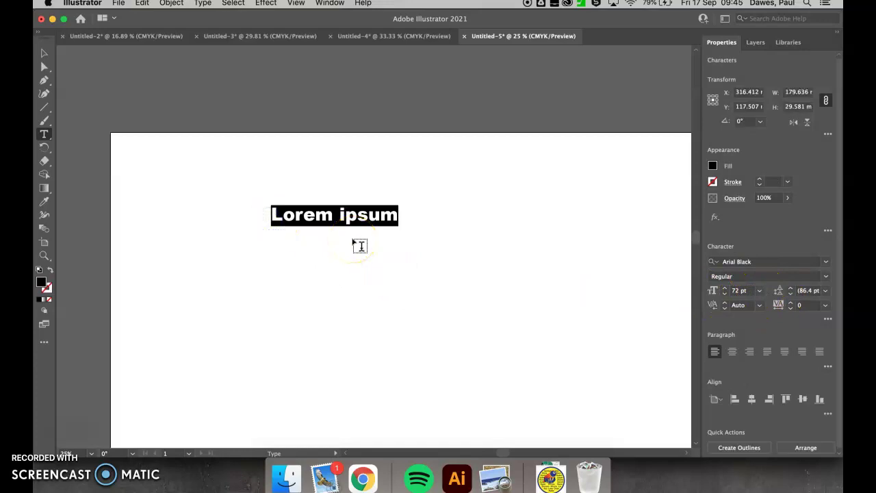
{"action": "type", "text": "balls"}
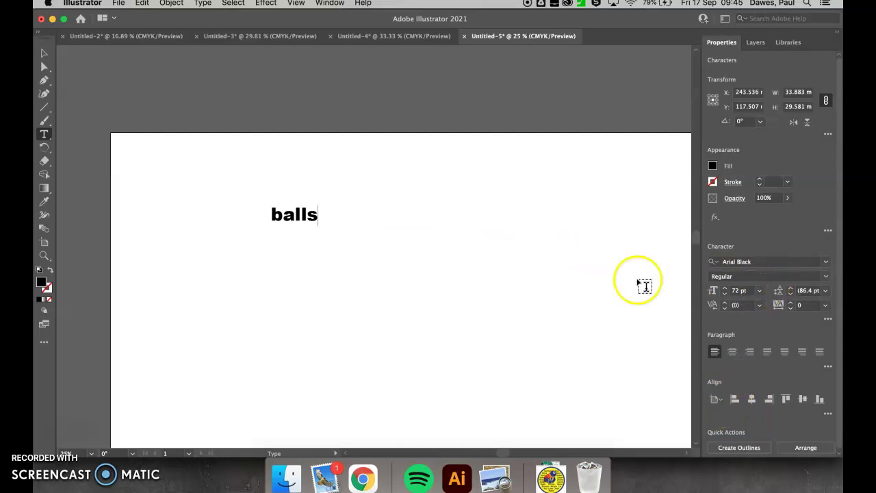
Browse the installed fonts available for the "balls" text down to the end of the list
{"action": "left_click", "coordinate": [743, 261]}
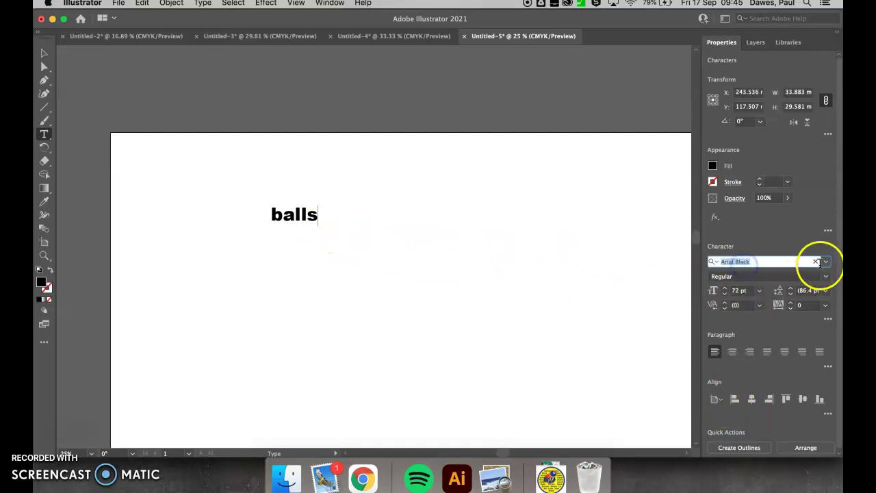
{"action": "left_click", "coordinate": [826, 261]}
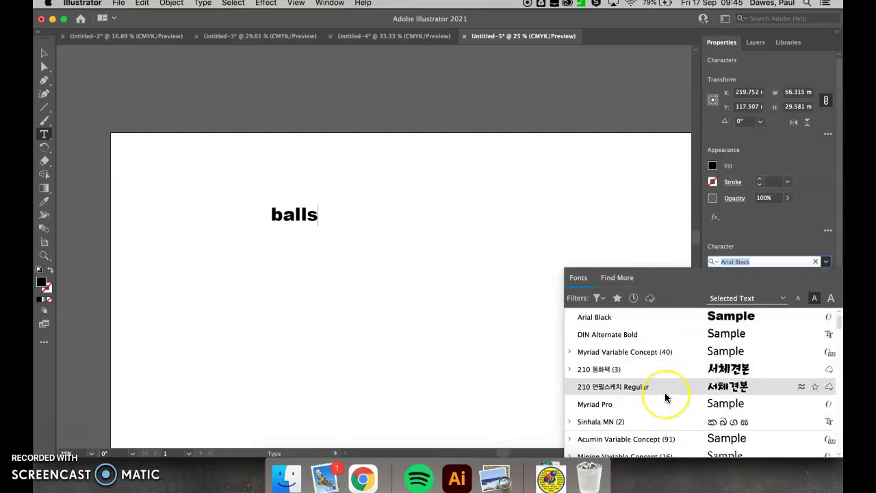
{"action": "scroll", "coordinate": [665, 394], "scroll_direction": "down", "scroll_amount": 10}
{"action": "scroll", "coordinate": [665, 392], "scroll_direction": "down", "scroll_amount": 20}
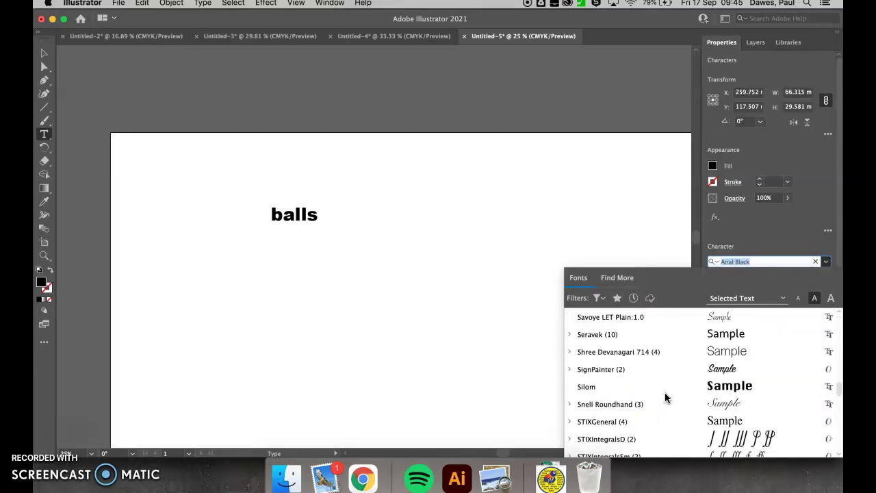
{"action": "scroll", "coordinate": [665, 392], "scroll_direction": "down", "scroll_amount": 15}
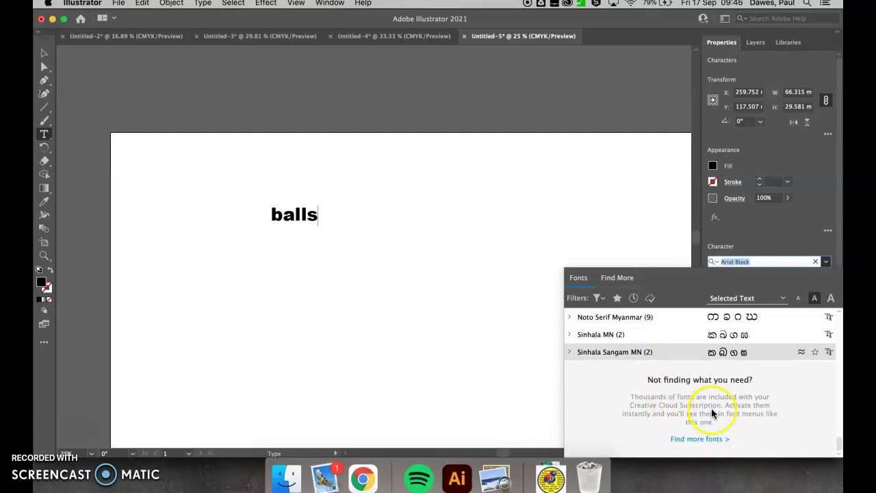
{"action": "left_click", "coordinate": [475, 371]}
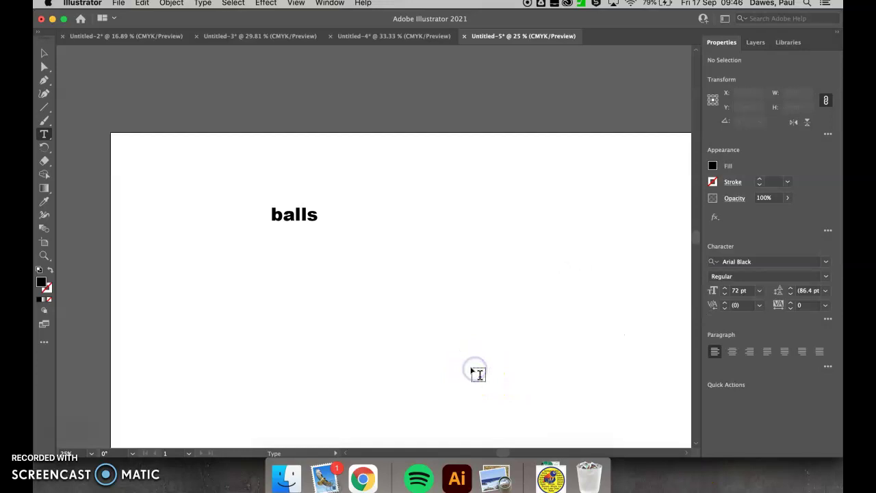
Switch to Chrome and open the dafont.com home page in the existing font site tab
{"action": "left_click", "coordinate": [365, 480]}
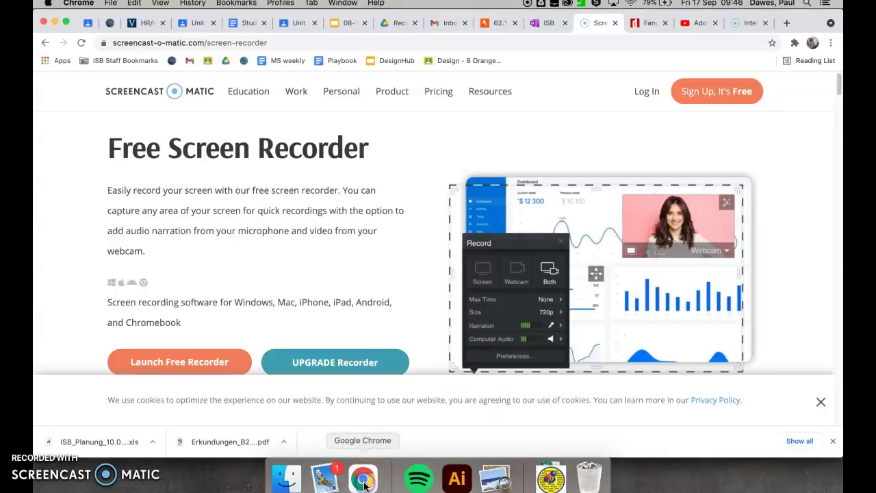
{"action": "left_click", "coordinate": [654, 24]}
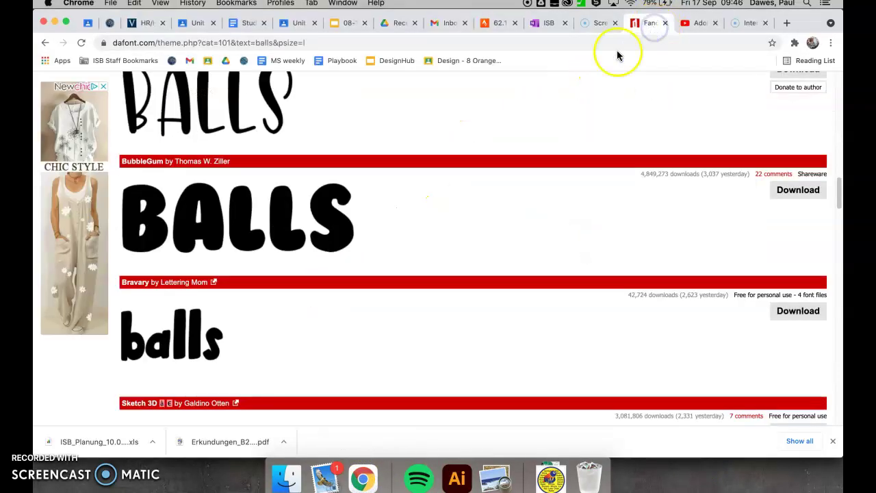
{"action": "double_click", "coordinate": [266, 42]}
{"action": "triple_click", "coordinate": [266, 43]}
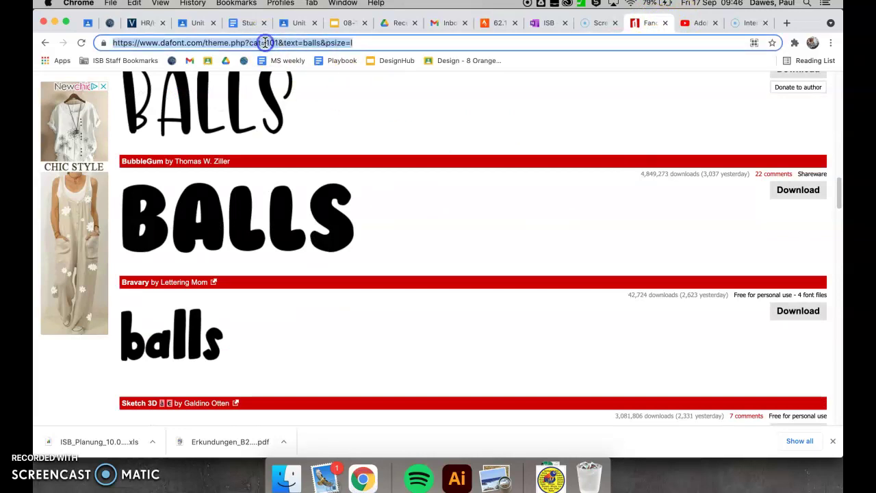
{"action": "type", "text": "dafont"}
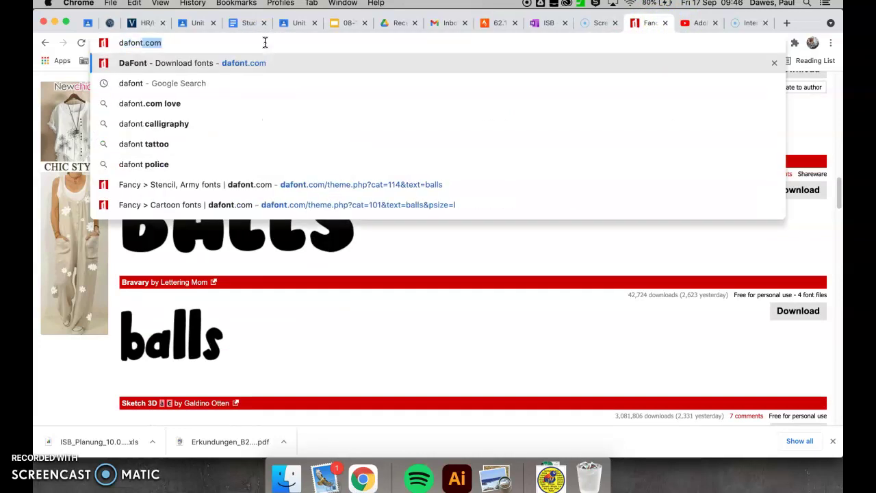
{"action": "key", "text": "Return"}
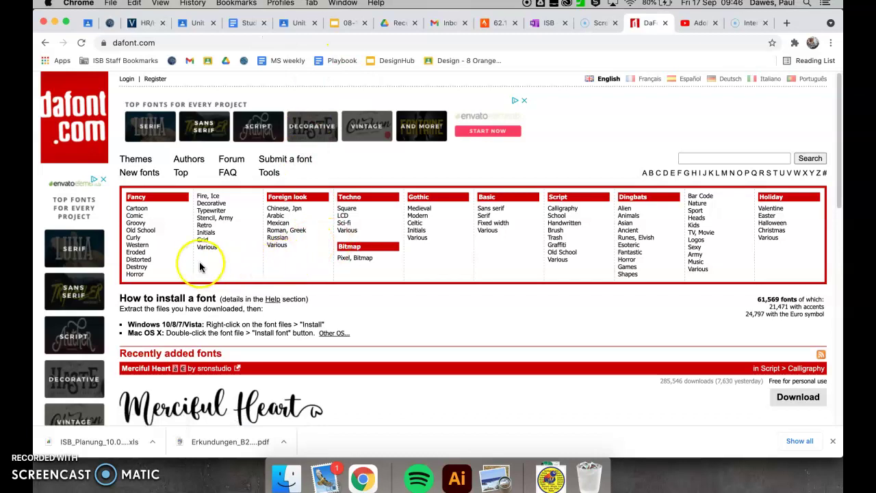
Open the Fancy > Comic font category and enter "balls" as the preview text
{"action": "left_click", "coordinate": [145, 216]}
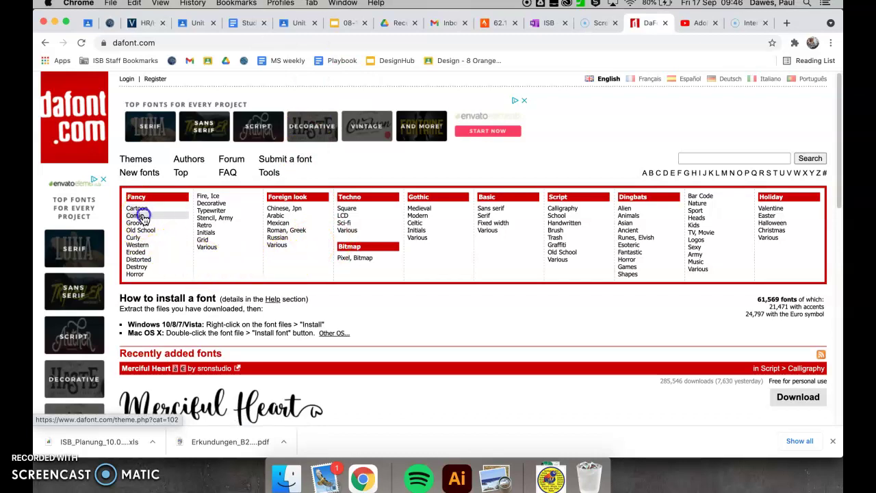
{"action": "left_click", "coordinate": [141, 344]}
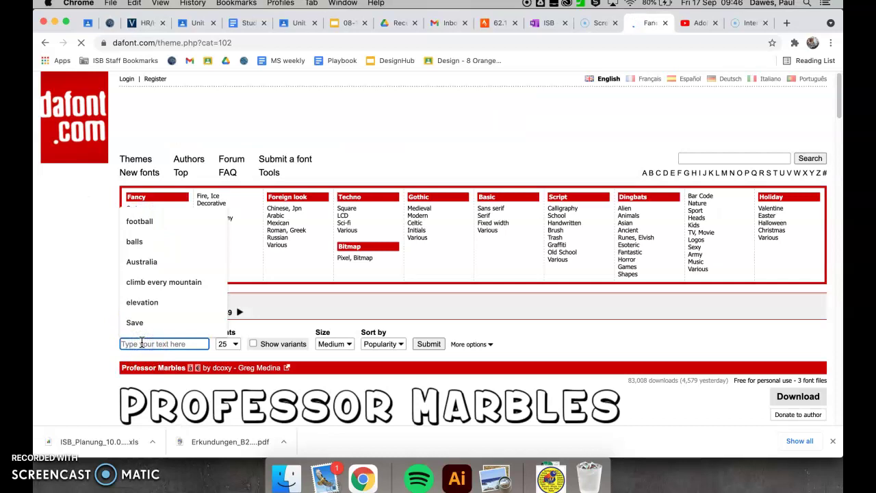
{"action": "type", "text": "balls"}
{"action": "left_click", "coordinate": [127, 367]}
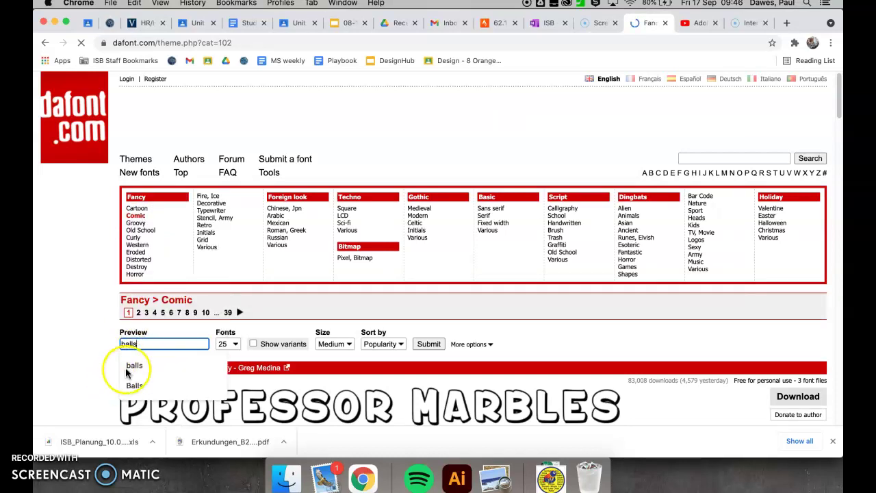
Show 200 fonts per page at Large preview size and submit the preview settings
{"action": "left_click", "coordinate": [228, 343]}
{"action": "left_click", "coordinate": [228, 374]}
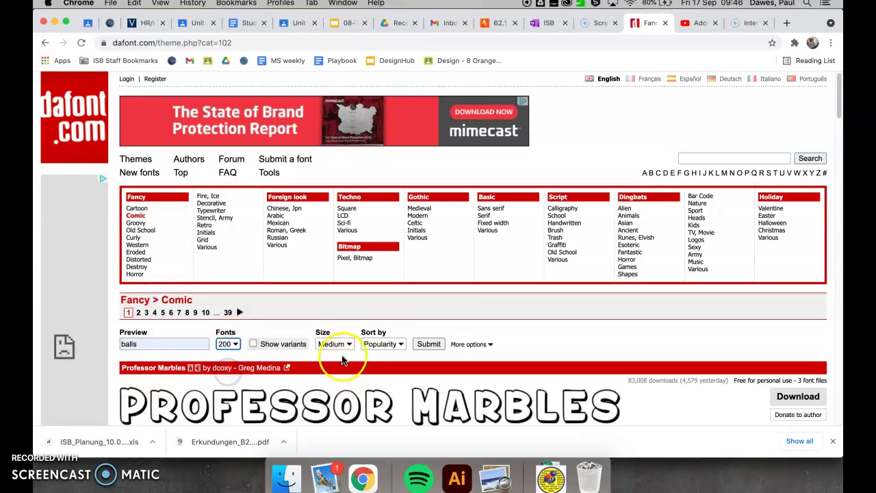
{"action": "left_click", "coordinate": [342, 344]}
{"action": "left_click", "coordinate": [334, 354]}
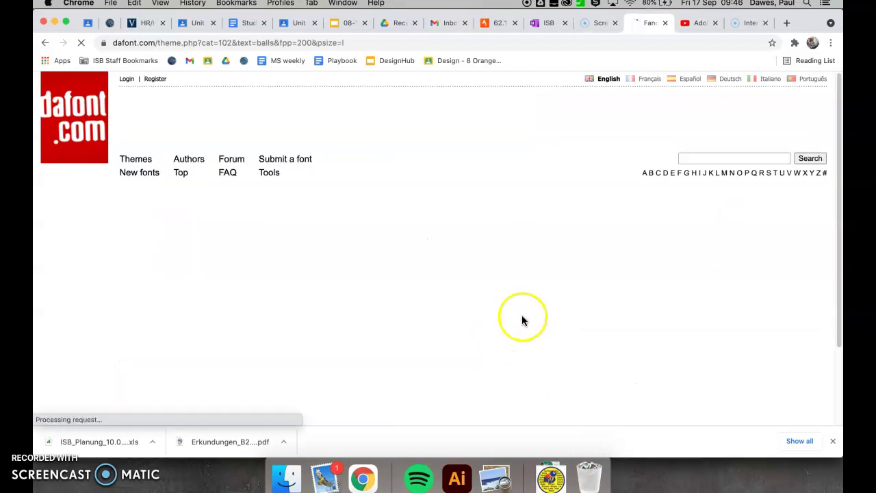
Look through the Comic font previews of "balls" for lettering suitable for a cuttable piece
{"action": "scroll", "coordinate": [462, 329], "scroll_direction": "down", "scroll_amount": 10}
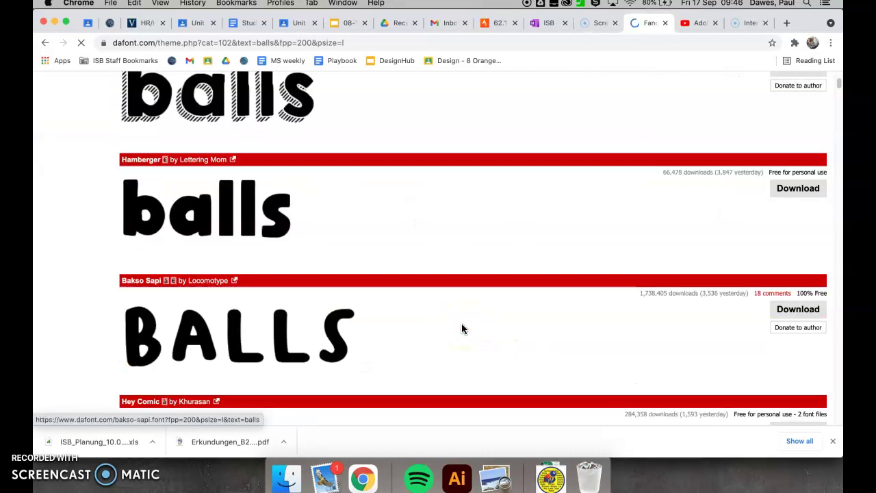
{"action": "scroll", "coordinate": [463, 330], "scroll_direction": "up", "scroll_amount": 3}
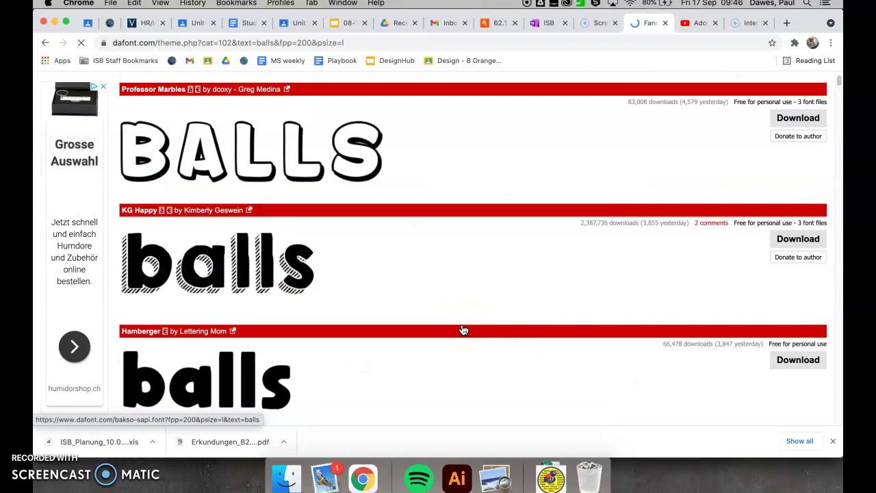
{"action": "scroll", "coordinate": [463, 330], "scroll_direction": "down", "scroll_amount": 10}
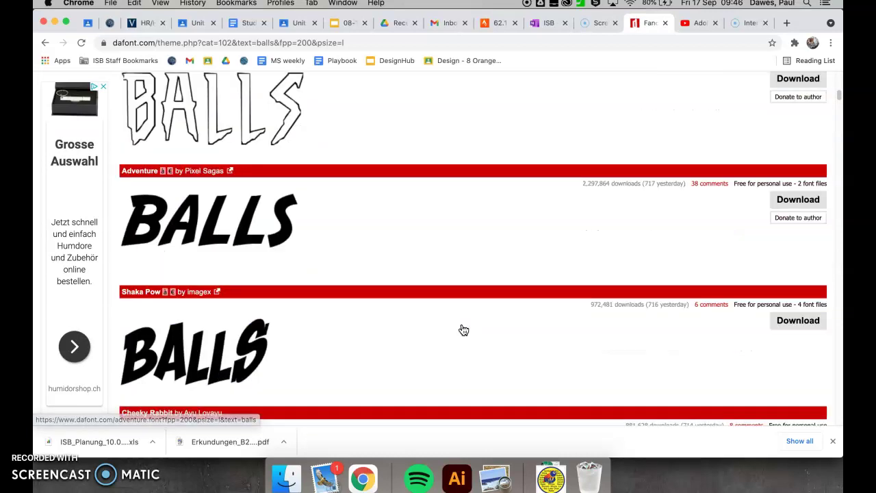
{"action": "scroll", "coordinate": [463, 330], "scroll_direction": "down", "scroll_amount": 10}
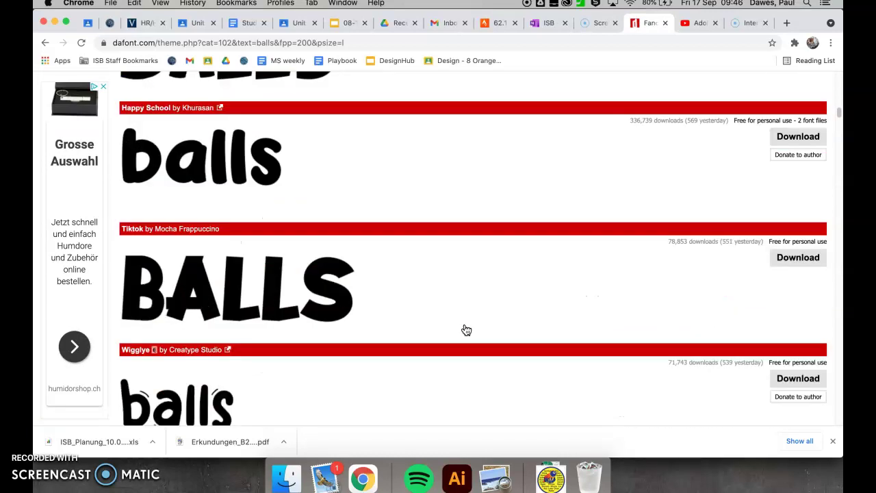
{"action": "scroll", "coordinate": [466, 330], "scroll_direction": "up", "scroll_amount": 15}
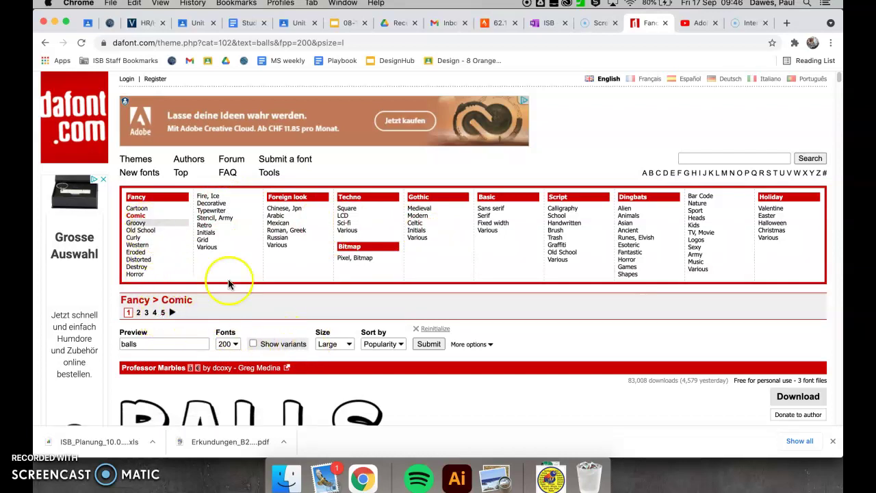
{"action": "scroll", "coordinate": [354, 336], "scroll_direction": "down", "scroll_amount": 5}
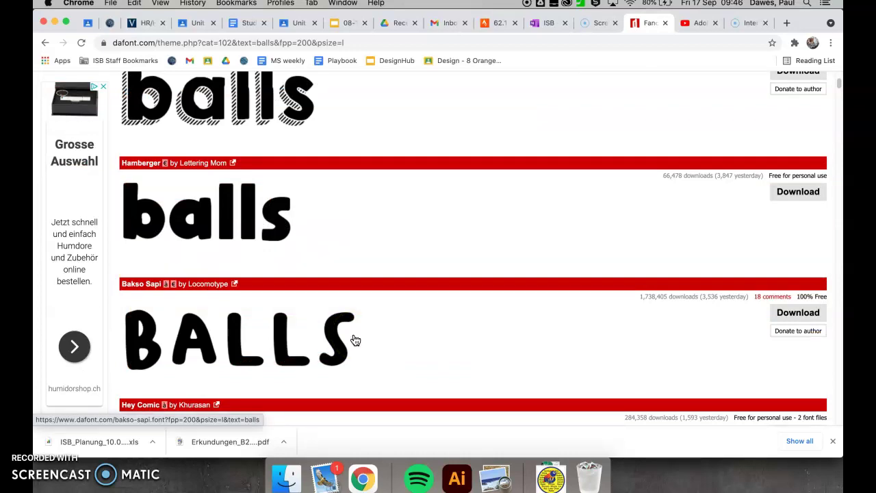
{"action": "scroll", "coordinate": [380, 322], "scroll_direction": "down", "scroll_amount": 1}
{"action": "scroll", "coordinate": [384, 322], "scroll_direction": "down", "scroll_amount": 3}
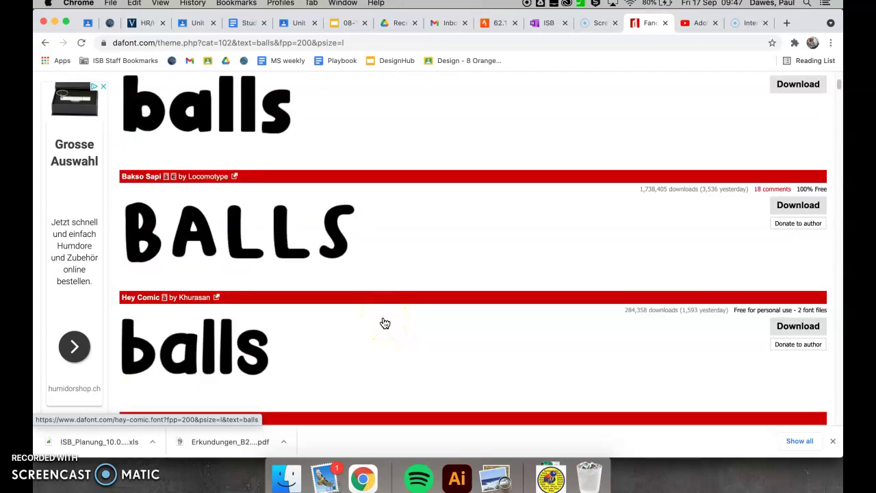
{"action": "scroll", "coordinate": [384, 322], "scroll_direction": "down", "scroll_amount": 4}
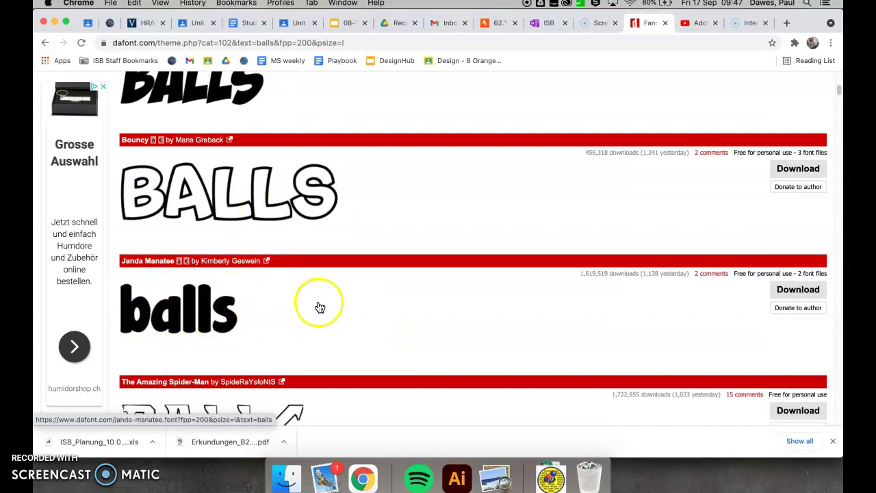
Open the Fancy > Decorative font category and look through its previews of "balls" for suitable lettering
{"action": "scroll", "coordinate": [319, 307], "scroll_direction": "down", "scroll_amount": 3}
{"action": "scroll", "coordinate": [287, 360], "scroll_direction": "up", "scroll_amount": 15}
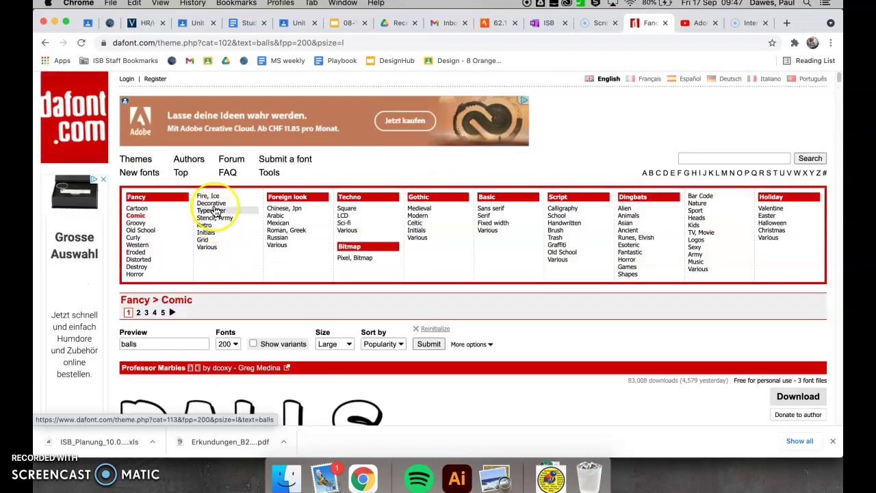
{"action": "left_click", "coordinate": [212, 202]}
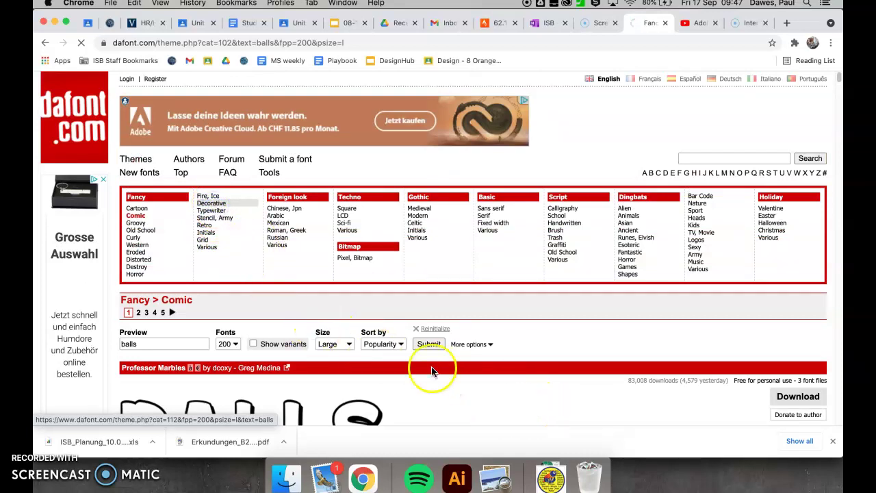
{"action": "scroll", "coordinate": [381, 332], "scroll_direction": "down", "scroll_amount": 10}
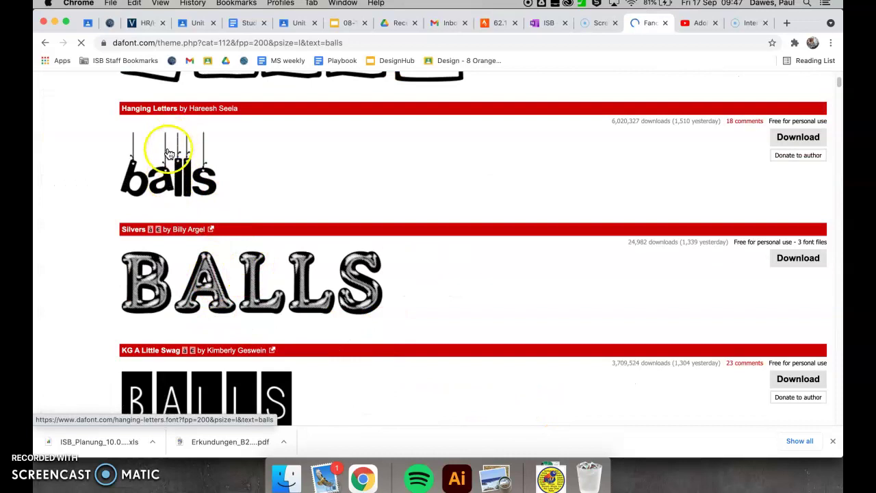
{"action": "scroll", "coordinate": [272, 223], "scroll_direction": "up", "scroll_amount": 3}
{"action": "scroll", "coordinate": [276, 227], "scroll_direction": "up", "scroll_amount": 5}
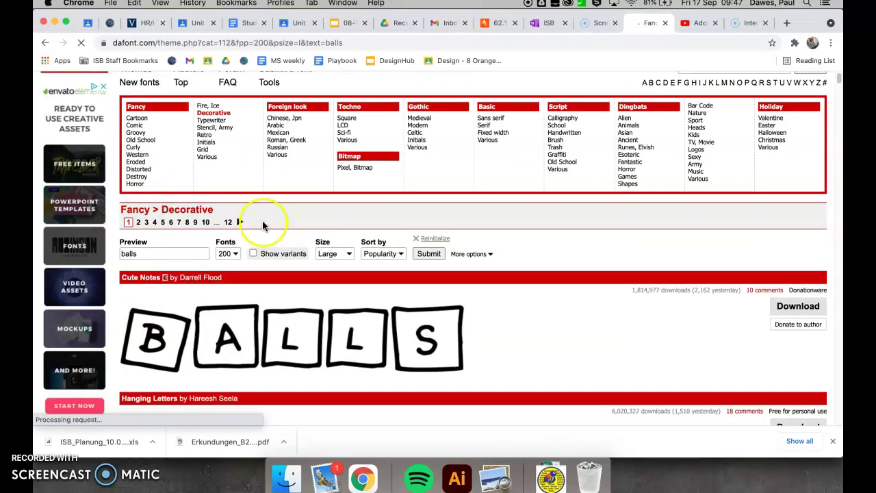
{"action": "scroll", "coordinate": [134, 151], "scroll_direction": "up", "scroll_amount": 1}
Return to the Fancy > Comic category and capture a screenshot of the Hey Comic preview of "balls" to the clipboard
{"action": "left_click", "coordinate": [135, 152]}
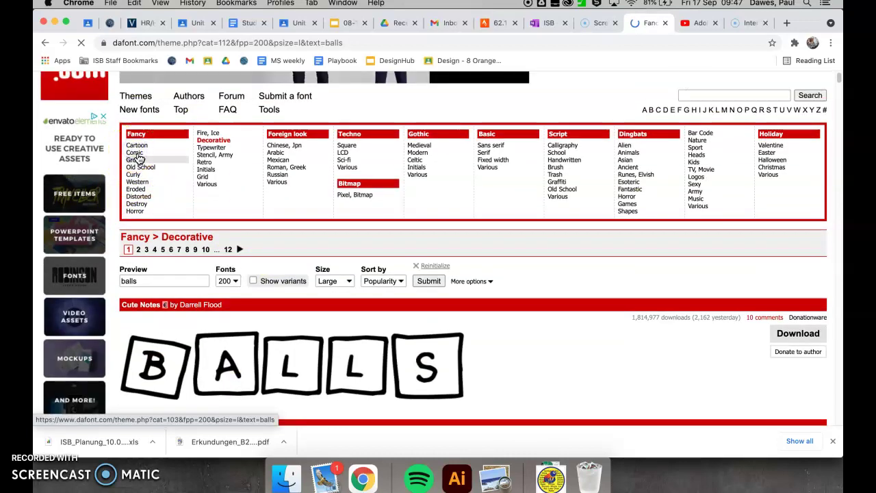
{"action": "scroll", "coordinate": [322, 337], "scroll_direction": "down", "scroll_amount": 1}
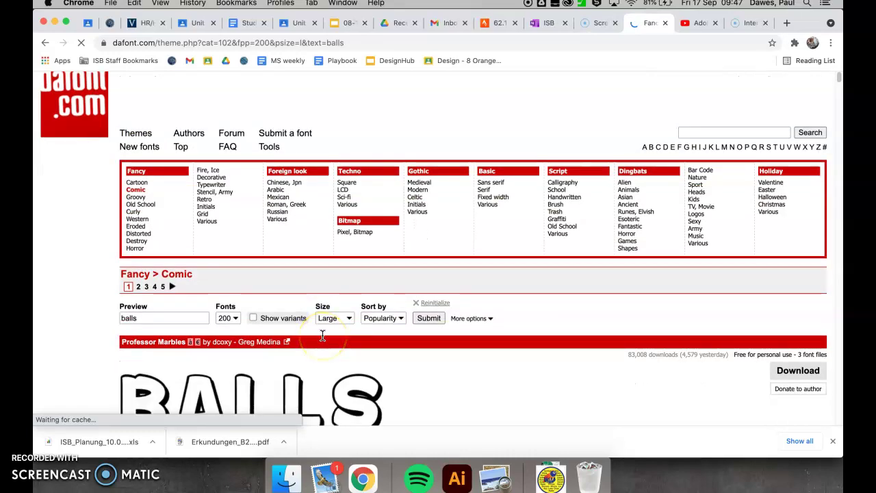
{"action": "scroll", "coordinate": [322, 337], "scroll_direction": "down", "scroll_amount": 5}
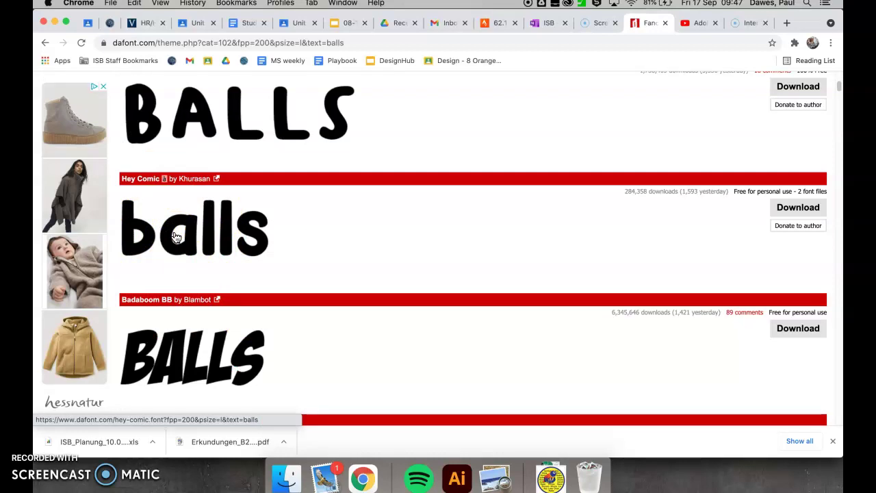
{"action": "left_click", "coordinate": [118, 198]}
{"action": "left_click_drag", "start_coordinate": [118, 198], "coordinate": [297, 278]}
{"action": "left_click", "coordinate": [293, 289]}
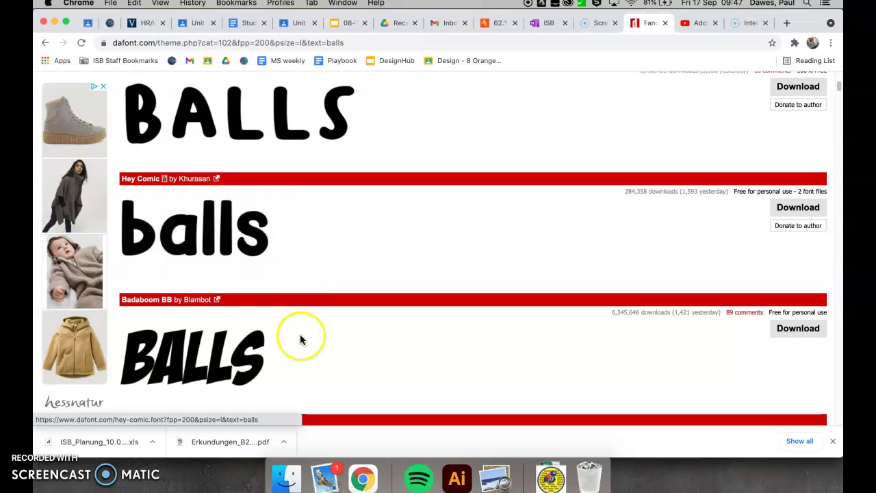
Switch to Illustrator, paste the captured "balls" image beside the existing text, and inspect the edges of its letters up close
{"action": "left_click", "coordinate": [457, 478]}
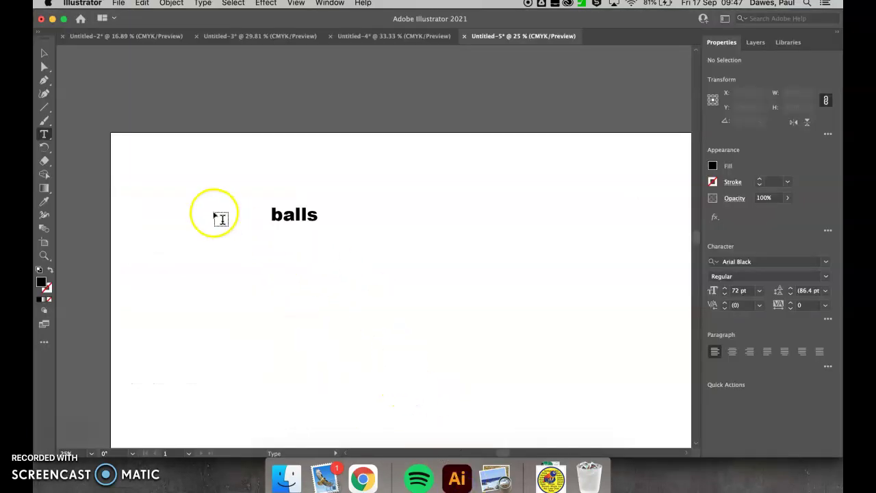
{"action": "key", "text": "super+v"}
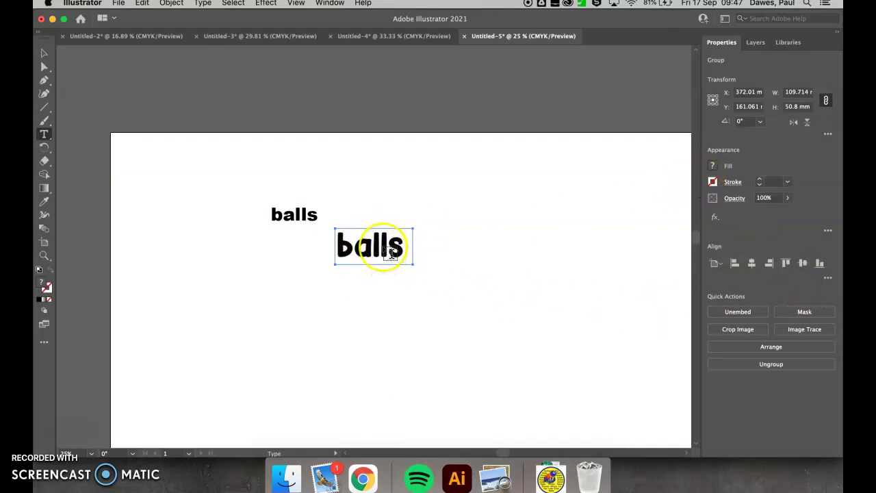
{"action": "scroll", "coordinate": [384, 249], "scroll_direction": "up", "scroll_amount": 5}
{"action": "scroll", "coordinate": [475, 205], "scroll_direction": "up", "scroll_amount": 10}
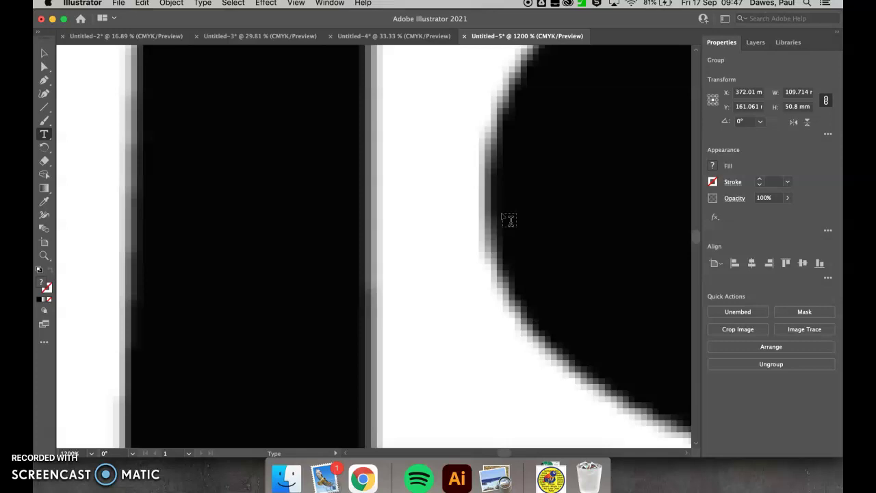
{"action": "left_click", "coordinate": [498, 220]}
{"action": "left_click", "coordinate": [492, 152]}
{"action": "scroll", "coordinate": [572, 204], "scroll_direction": "down", "scroll_amount": 6}
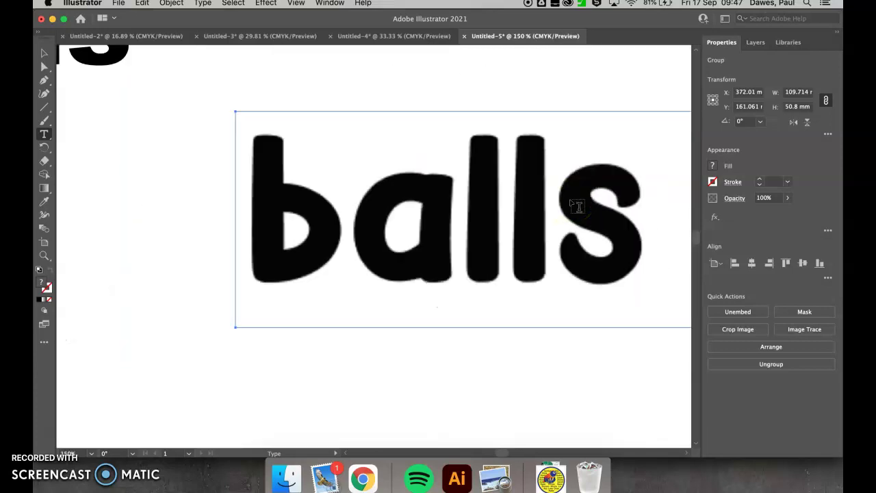
{"action": "scroll", "coordinate": [577, 206], "scroll_direction": "down", "scroll_amount": 1}
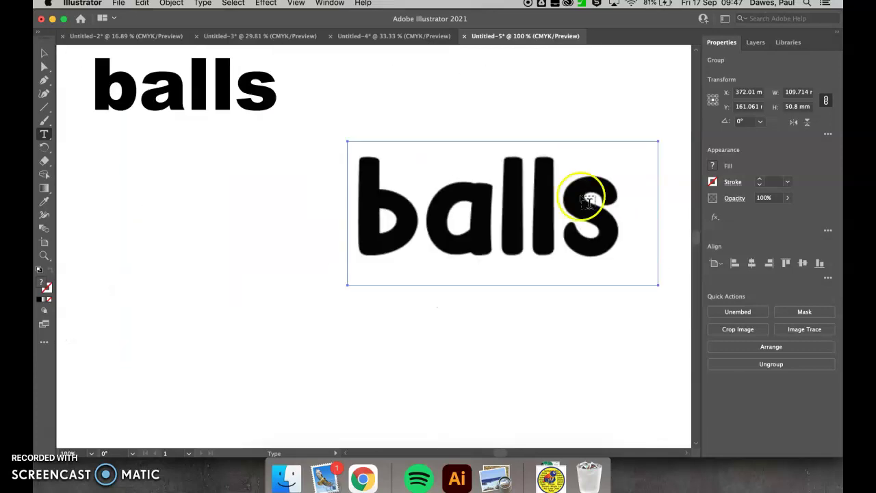
Image Trace the pasted "balls" picture with the [Default] preset and check the traced letter edges up close
{"action": "left_click", "coordinate": [798, 333]}
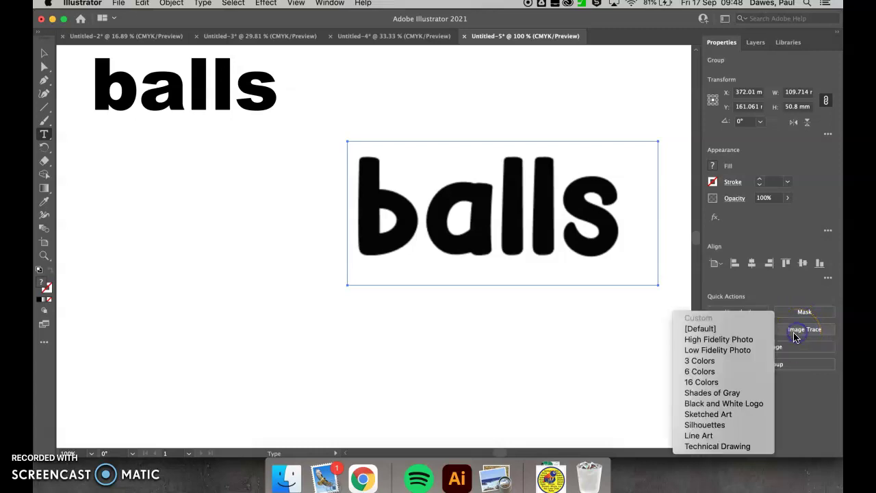
{"action": "left_click", "coordinate": [700, 329]}
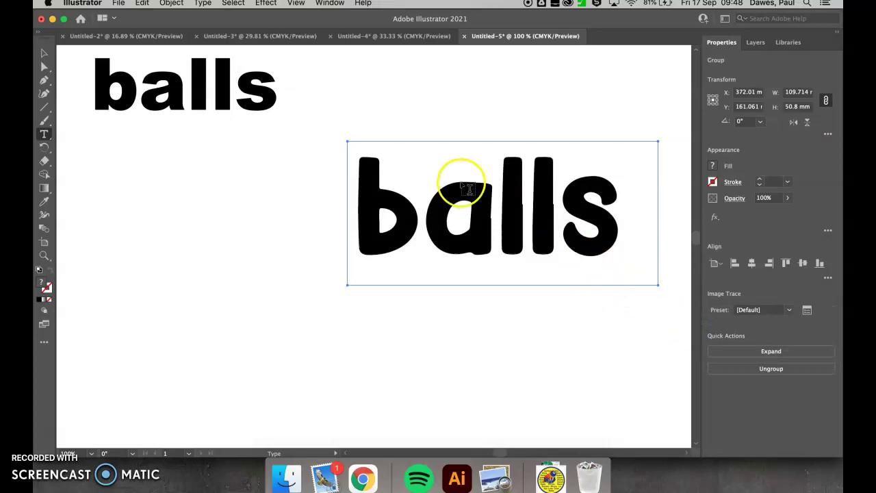
{"action": "scroll", "coordinate": [500, 213], "scroll_direction": "up", "scroll_amount": 6}
{"action": "scroll", "coordinate": [439, 236], "scroll_direction": "up", "scroll_amount": 4}
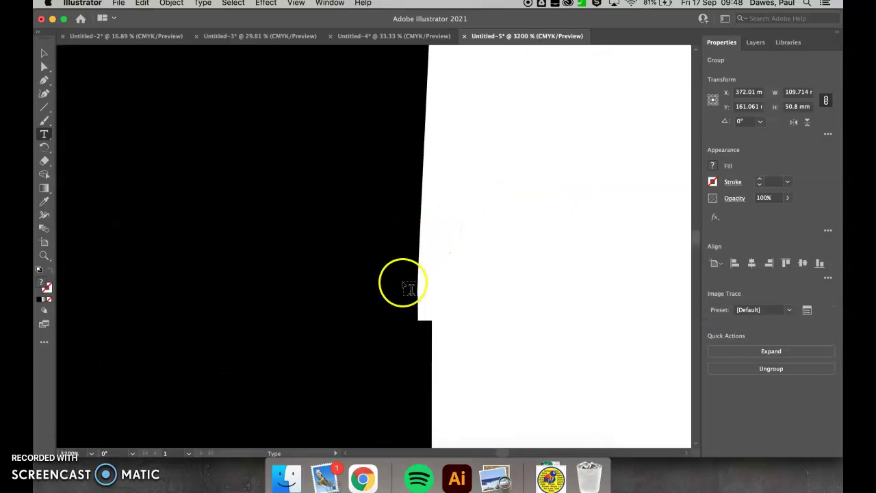
{"action": "scroll", "coordinate": [433, 222], "scroll_direction": "down", "scroll_amount": 8}
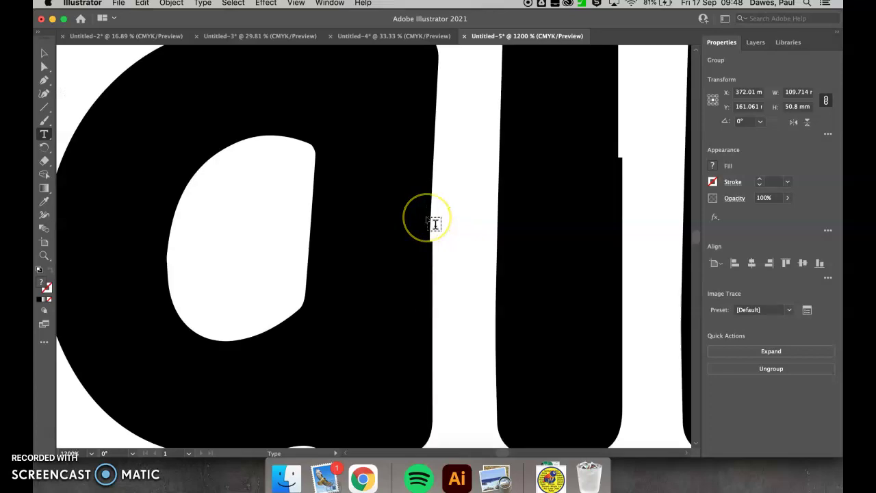
{"action": "scroll", "coordinate": [293, 199], "scroll_direction": "up", "scroll_amount": 6}
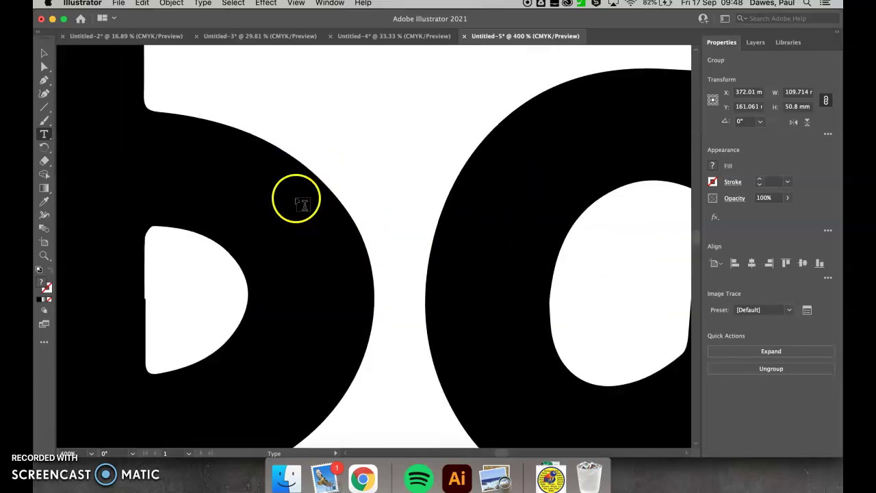
{"action": "scroll", "coordinate": [392, 171], "scroll_direction": "down", "scroll_amount": 6}
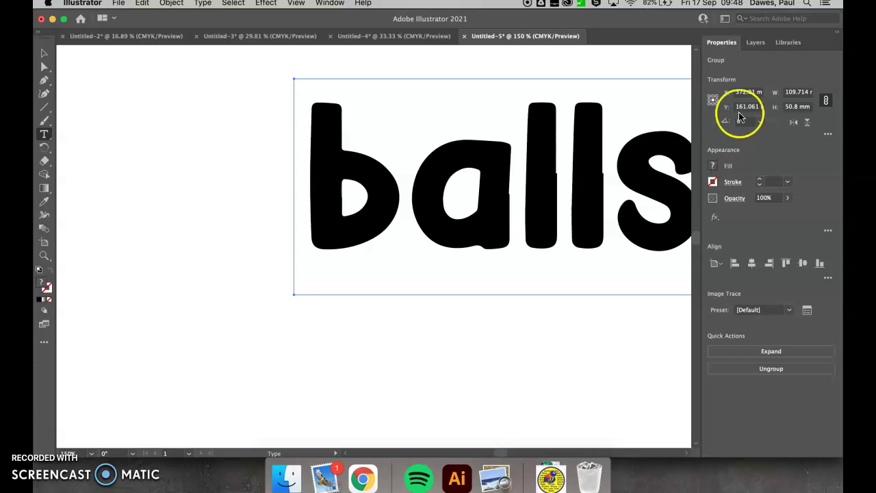
Expand the traced "balls" image into editable paths and ungroup them
{"action": "left_click", "coordinate": [756, 42]}
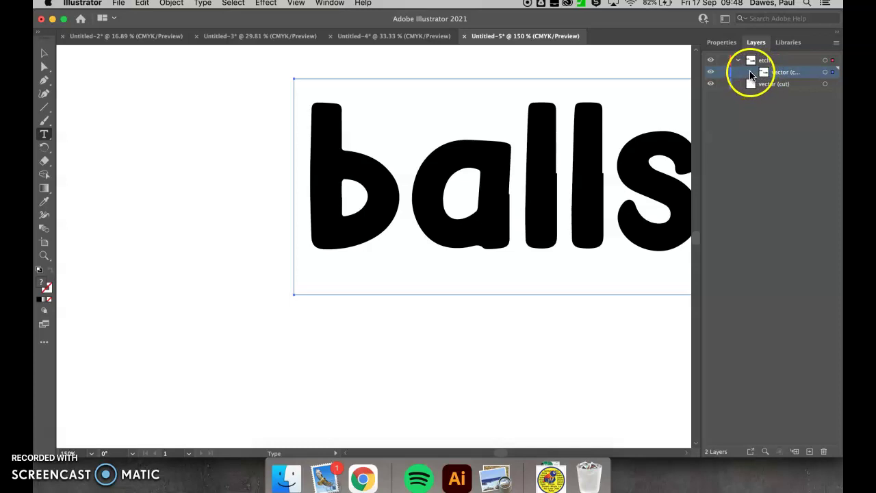
{"action": "left_click", "coordinate": [751, 74]}
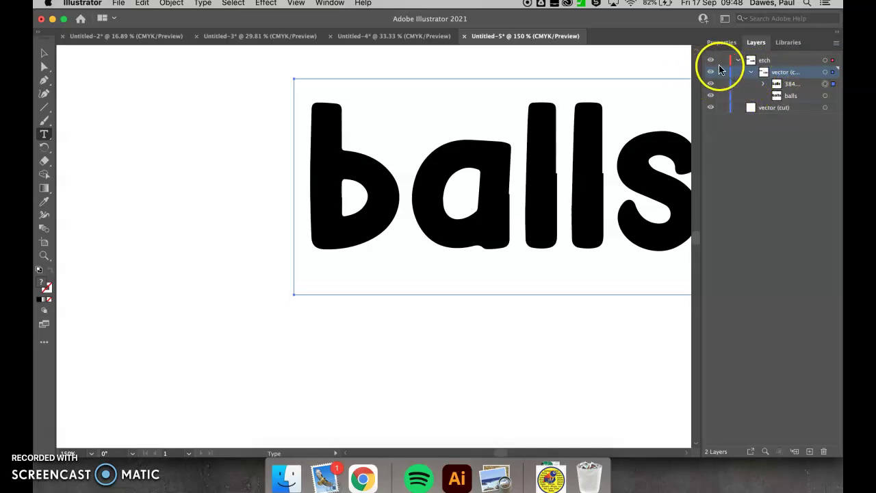
{"action": "left_click", "coordinate": [721, 42]}
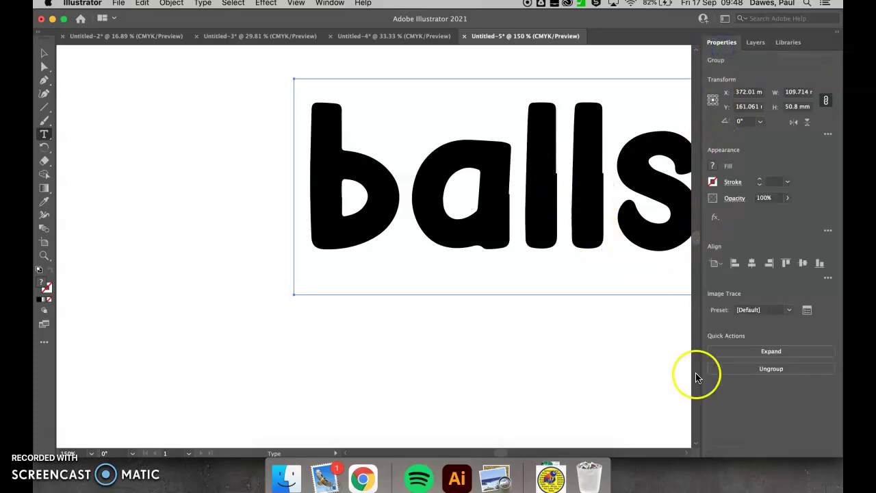
{"action": "left_click", "coordinate": [774, 355]}
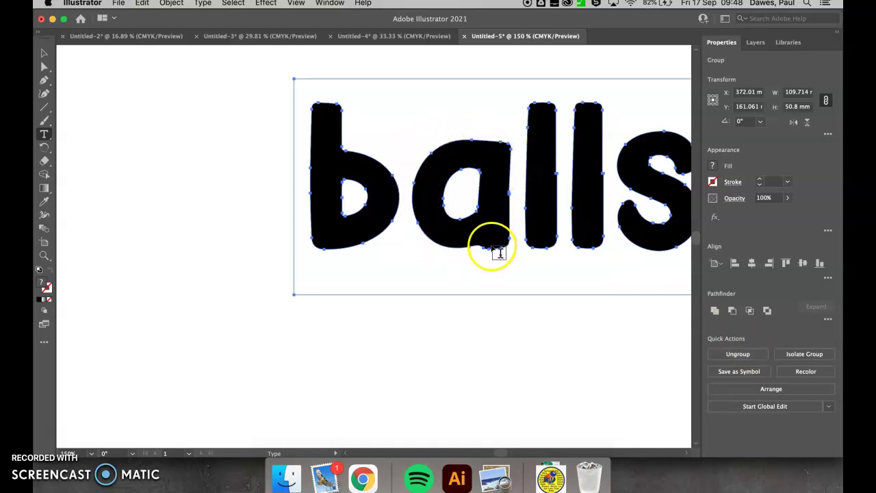
{"action": "left_click", "coordinate": [746, 355]}
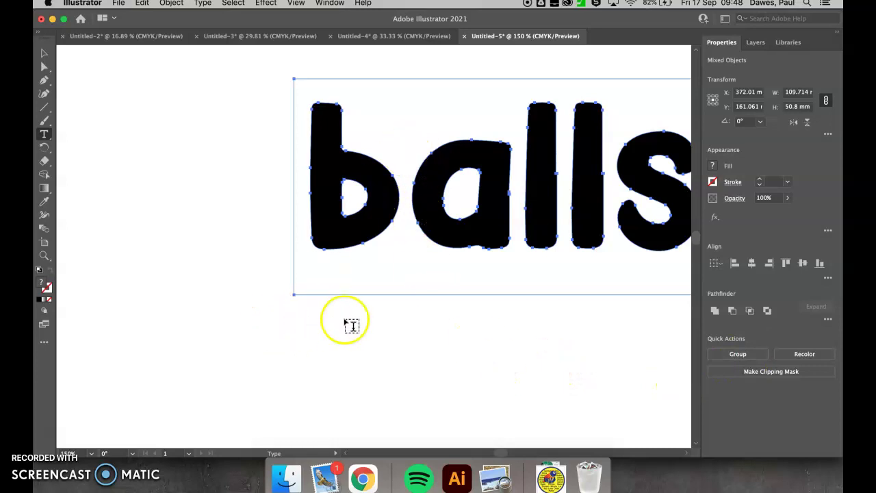
Delete the white background shape around the traced "balls" lettering
{"action": "left_click", "coordinate": [44, 55]}
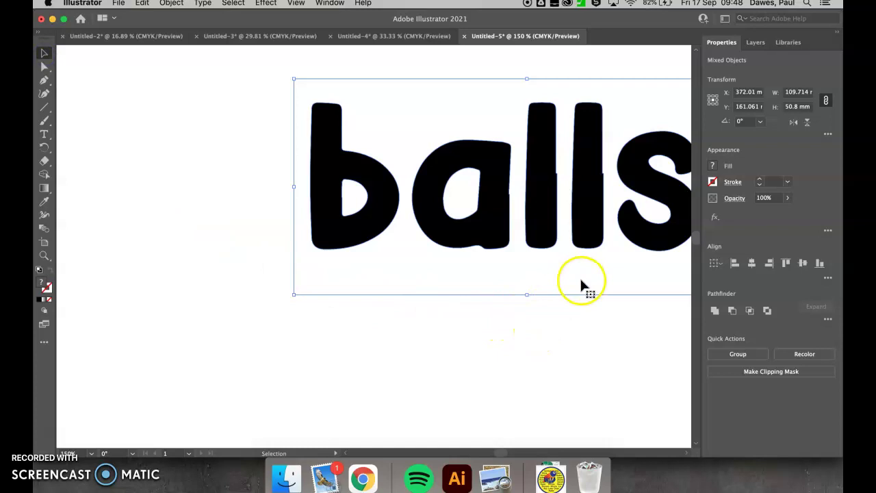
{"action": "scroll", "coordinate": [565, 299], "scroll_direction": "up", "scroll_amount": 1}
{"action": "scroll", "coordinate": [573, 267], "scroll_direction": "down", "scroll_amount": 3}
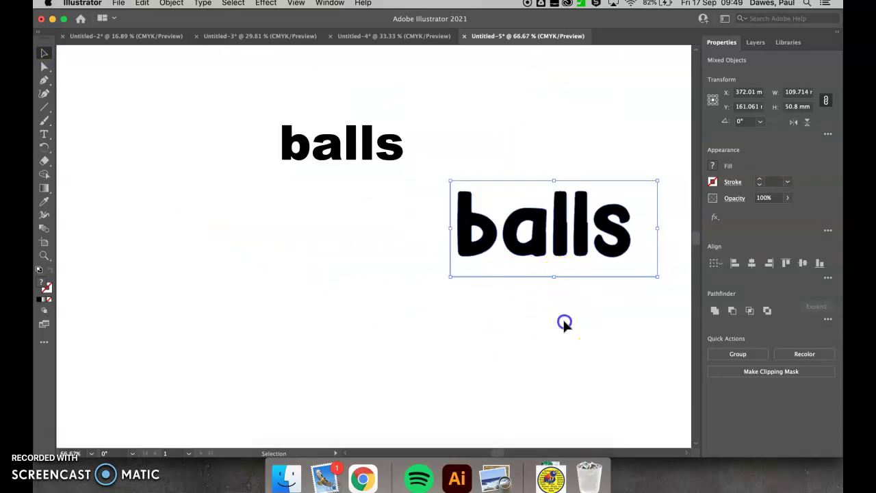
{"action": "left_click", "coordinate": [564, 324]}
{"action": "left_click", "coordinate": [583, 270]}
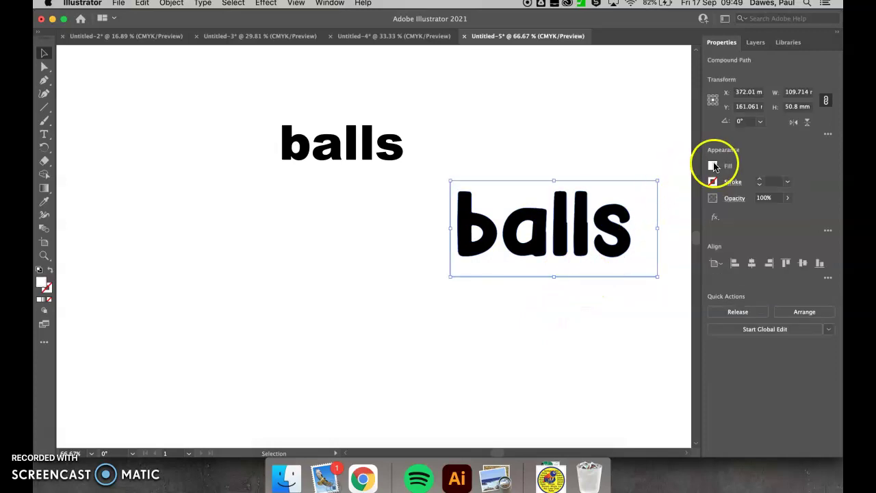
{"action": "left_click", "coordinate": [682, 262]}
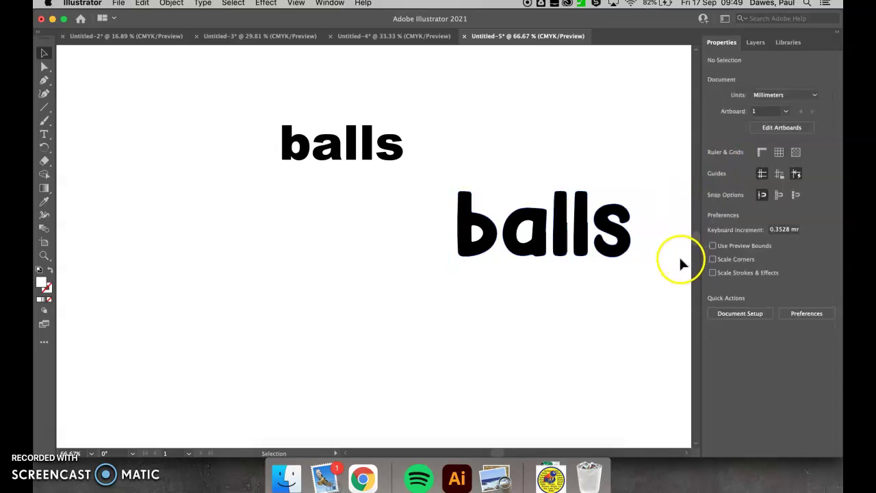
Remove the fill from all the traced letters and give them a black 0.25 pt stroke
{"action": "left_click_drag", "start_coordinate": [652, 271], "coordinate": [651, 271]}
{"action": "left_click", "coordinate": [713, 168]}
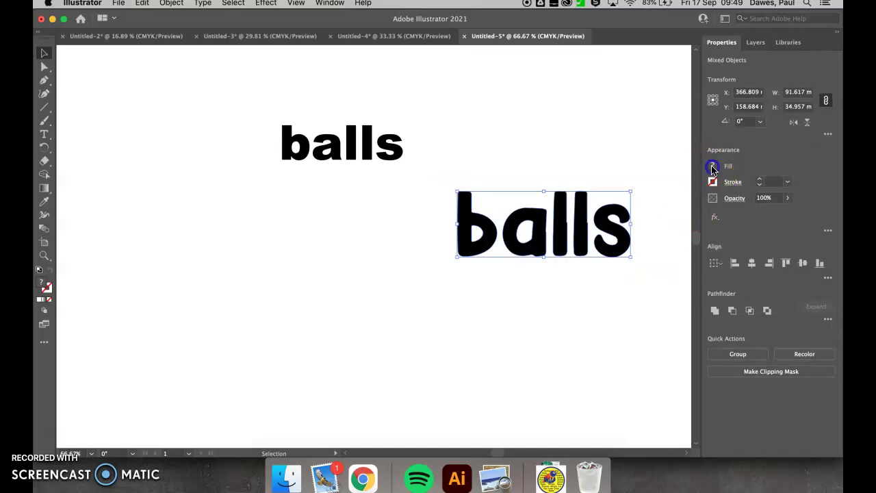
{"action": "left_click", "coordinate": [591, 207]}
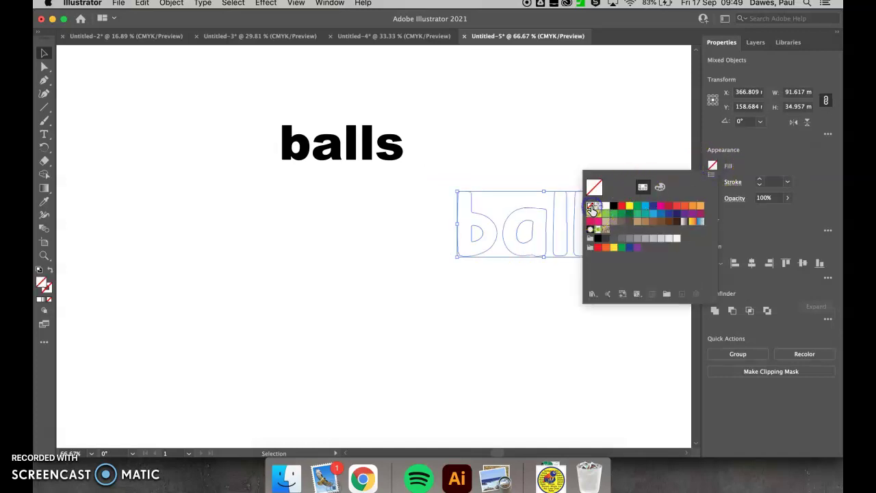
{"action": "left_click", "coordinate": [731, 184]}
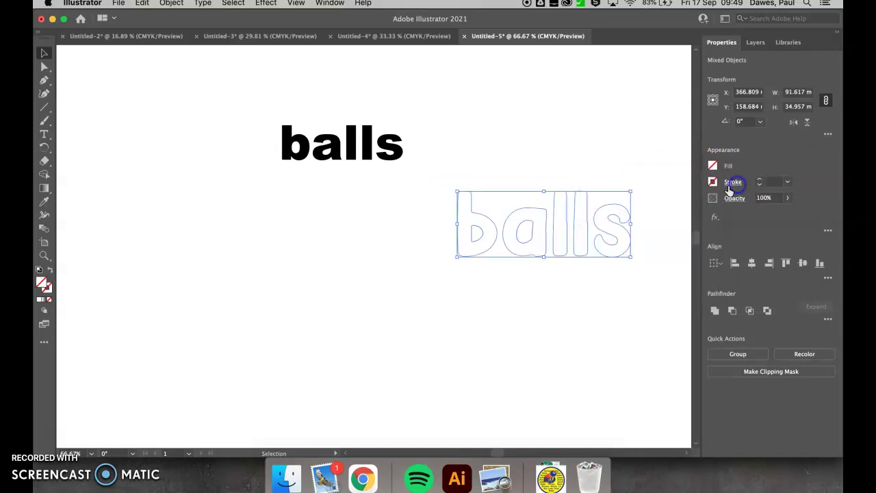
{"action": "left_click", "coordinate": [713, 183]}
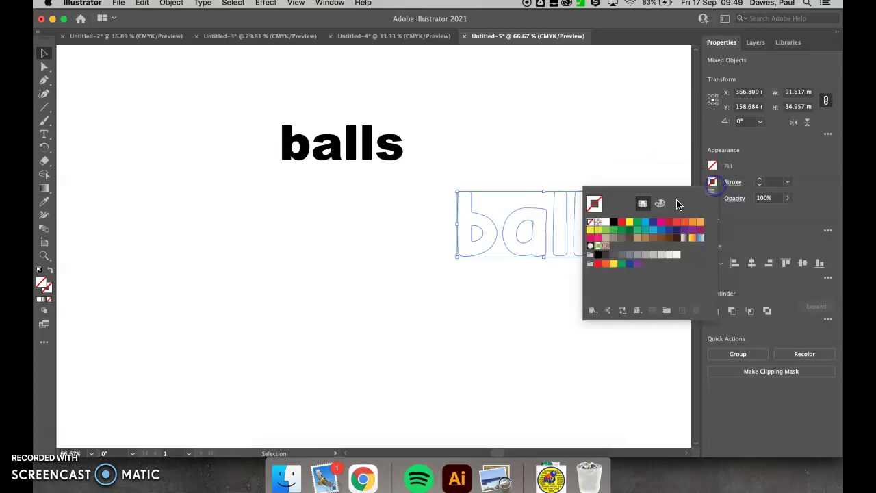
{"action": "left_click", "coordinate": [613, 224]}
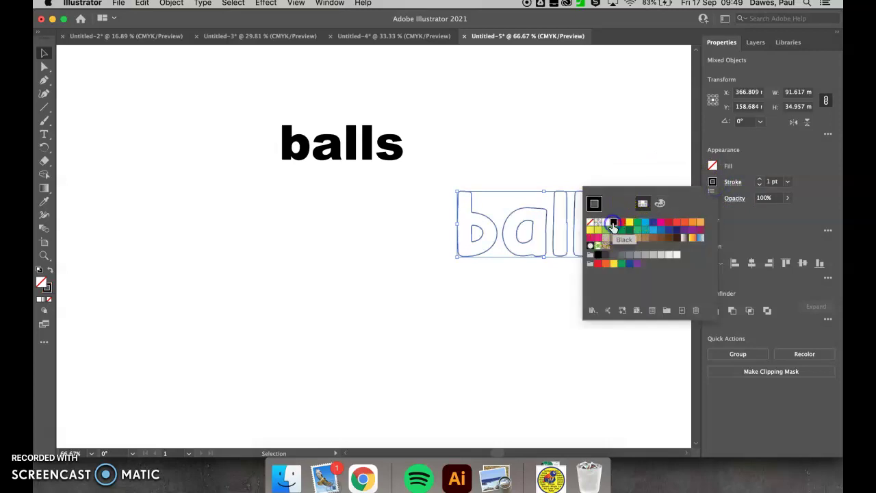
{"action": "left_click", "coordinate": [758, 185]}
{"action": "left_click", "coordinate": [758, 185]}
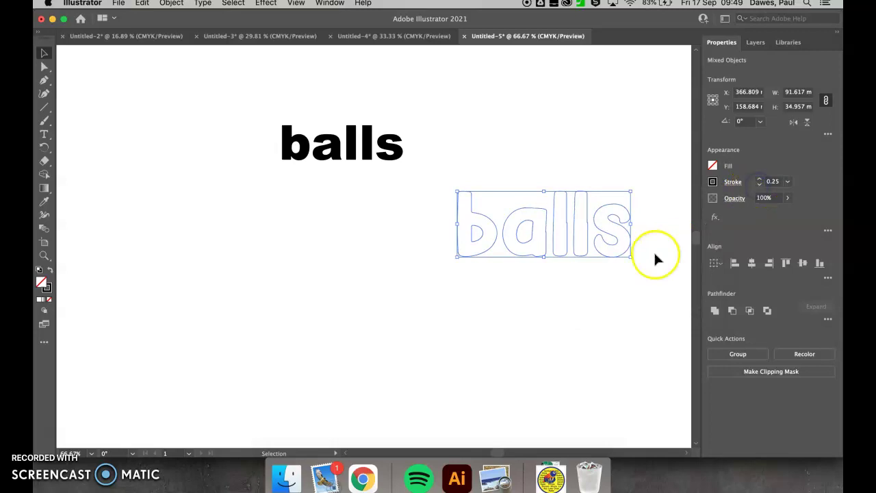
Move the outlined b and a beneath the black "balls" text so they overlap, and delete the leftover inner shapes
{"action": "left_click", "coordinate": [609, 303]}
{"action": "left_click_drag", "start_coordinate": [462, 250], "coordinate": [302, 280]}
{"action": "left_click_drag", "start_coordinate": [510, 241], "coordinate": [364, 277]}
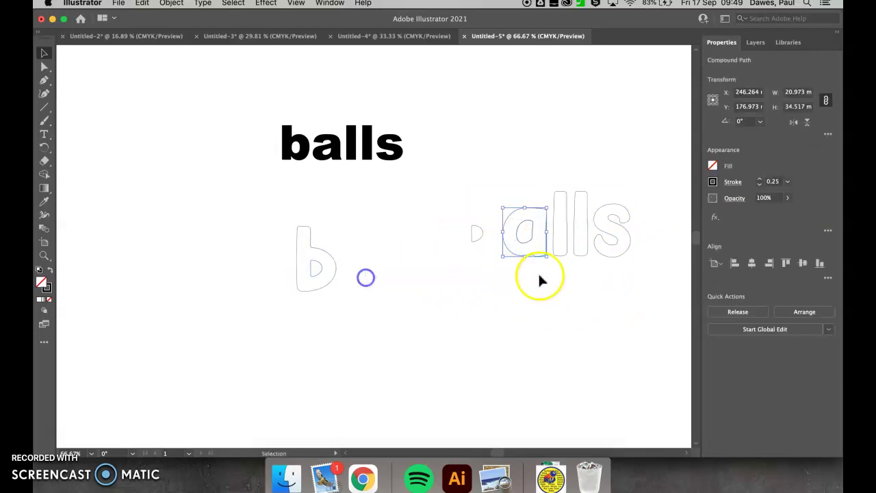
{"action": "left_click_drag", "start_coordinate": [539, 258], "coordinate": [367, 288]}
{"action": "left_click_drag", "start_coordinate": [459, 209], "coordinate": [537, 264]}
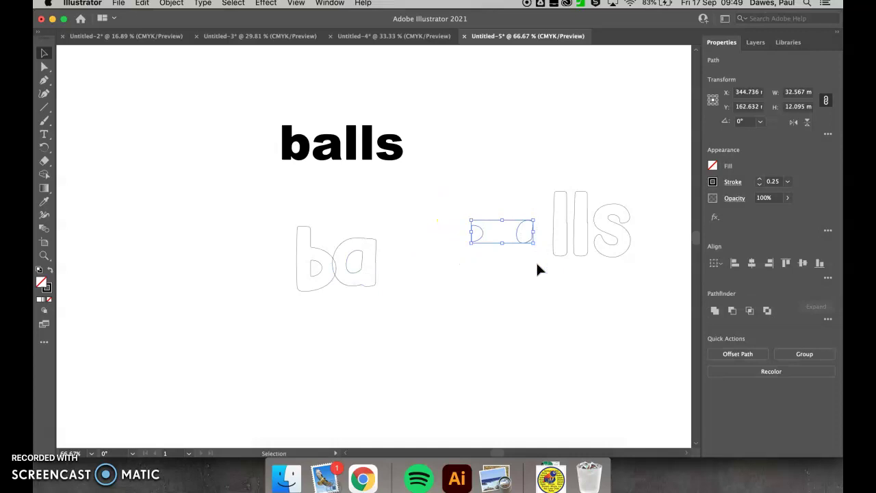
{"action": "key", "text": "Delete"}
Move the first outlined l against the a and tilt it about 9° clockwise so the two overlap
{"action": "left_click_drag", "start_coordinate": [554, 252], "coordinate": [384, 279]}
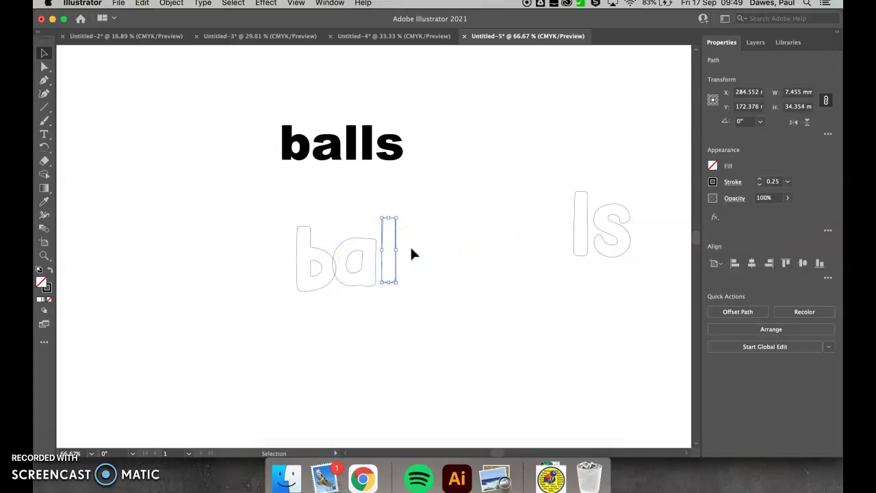
{"action": "mouse_move", "coordinate": [374, 253]}
{"action": "left_mouse_down"}
{"action": "mouse_move", "coordinate": [366, 253]}
{"action": "mouse_move", "coordinate": [386, 262]}
{"action": "left_mouse_up"}
{"action": "left_click_drag", "start_coordinate": [404, 249], "coordinate": [379, 262]}
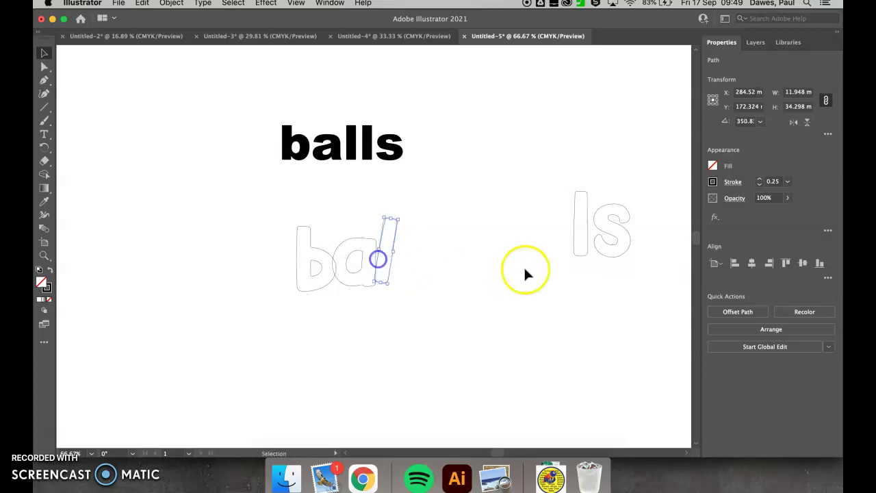
Tilt the second l about 4.6° counterclockwise, place it against the first l, and move the s against it to complete the word
{"action": "left_click", "coordinate": [568, 230]}
{"action": "left_click", "coordinate": [574, 231]}
{"action": "left_click_drag", "start_coordinate": [516, 255], "coordinate": [516, 254]}
{"action": "left_click_drag", "start_coordinate": [573, 248], "coordinate": [410, 255]}
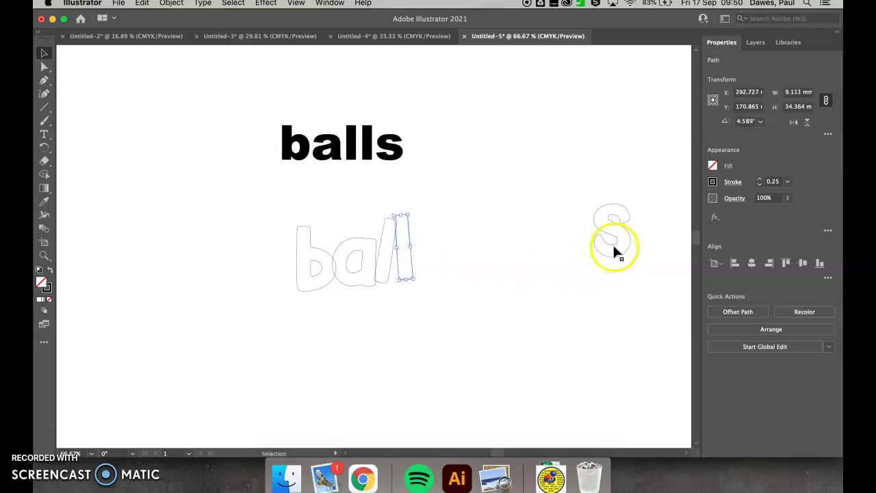
{"action": "left_click_drag", "start_coordinate": [614, 245], "coordinate": [426, 279]}
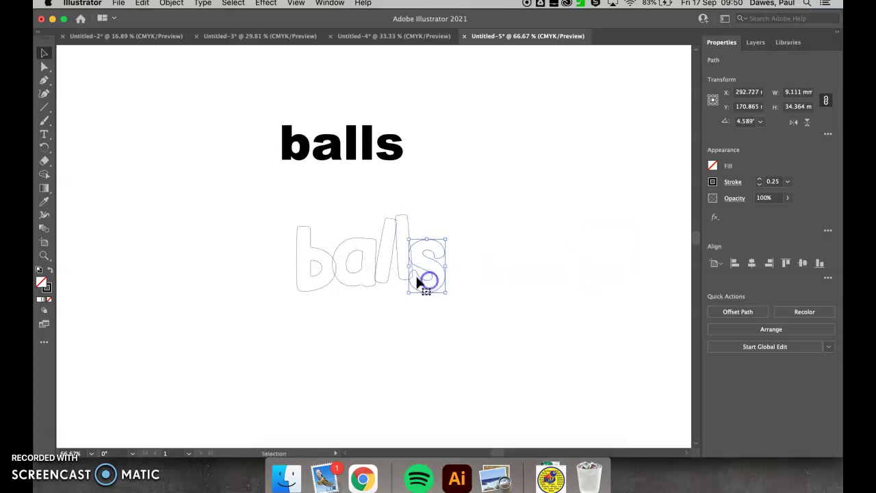
{"action": "left_click", "coordinate": [393, 339]}
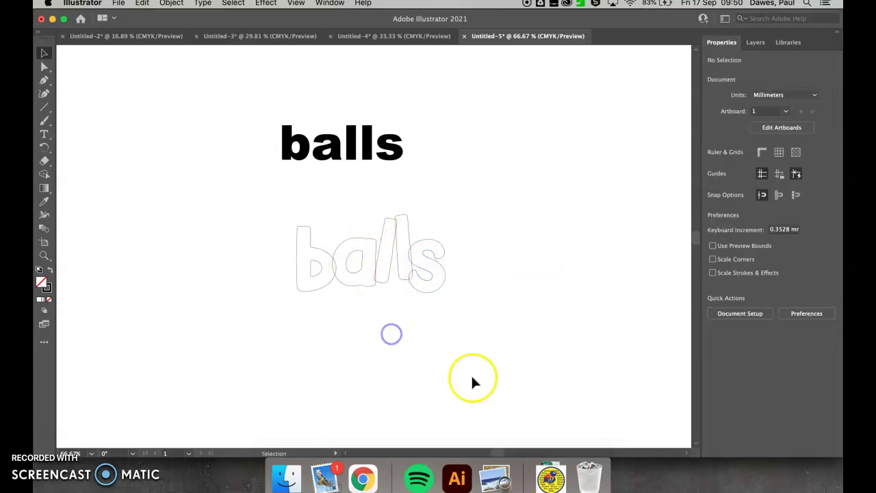
Draw a base rectangle about 80.8 mm by 19.7 mm under the outlined letters, overlapping their lower edges
{"action": "left_click", "coordinate": [43, 119]}
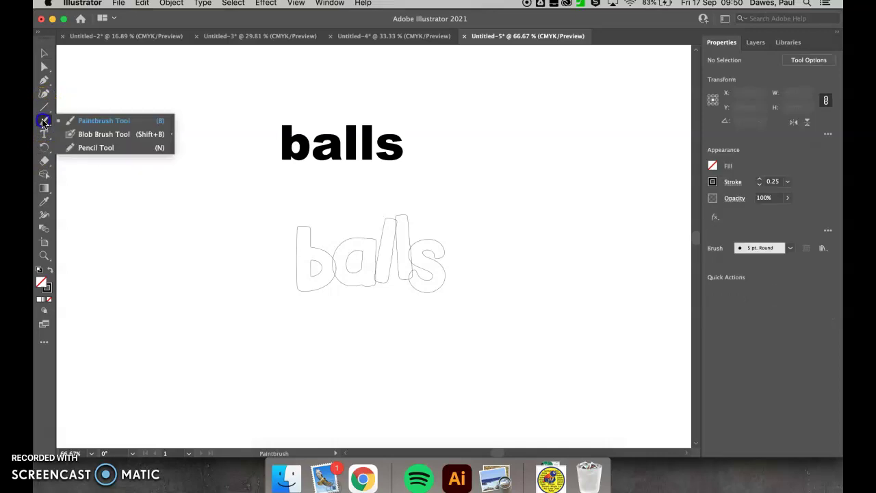
{"action": "left_click_drag", "start_coordinate": [44, 107], "coordinate": [78, 108]}
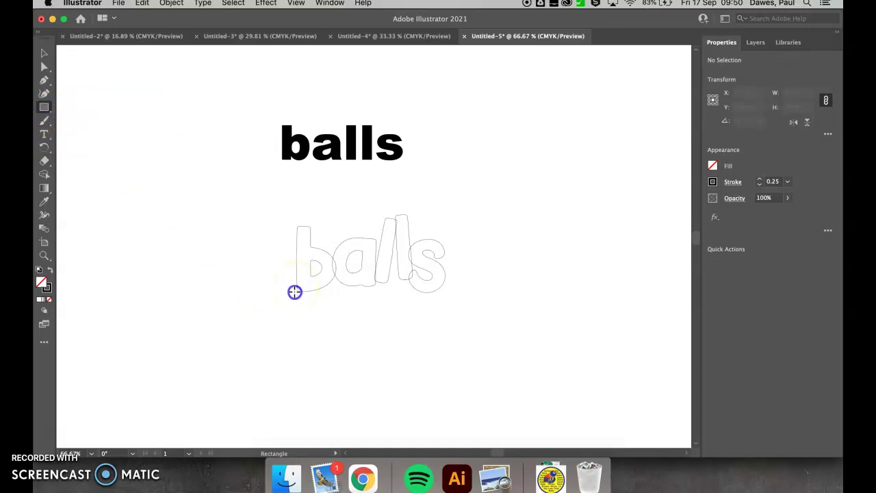
{"action": "left_click_drag", "start_coordinate": [320, 299], "coordinate": [447, 321]}
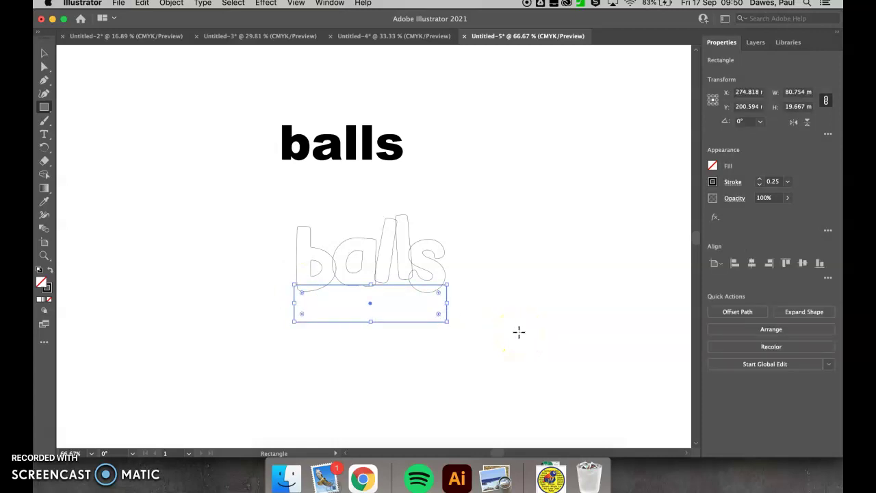
{"action": "left_click", "coordinate": [791, 109]}
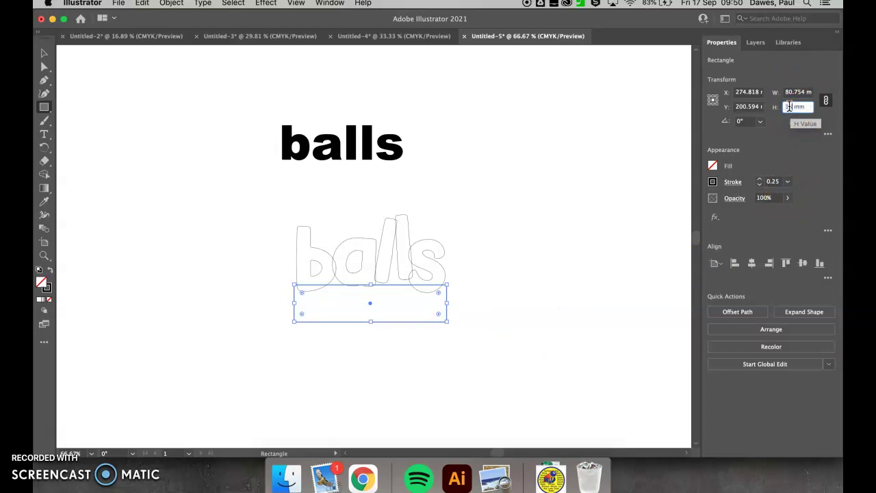
{"action": "key", "text": "Return"}
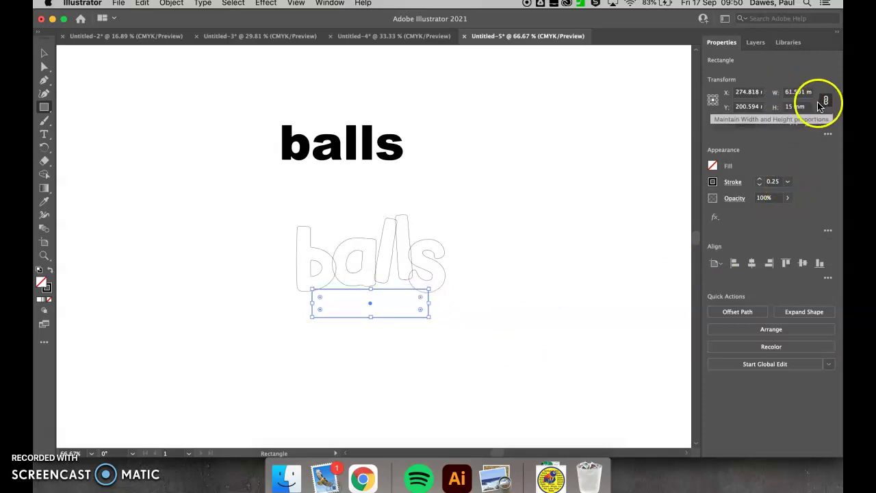
{"action": "key", "text": "super+z"}
Unlink the base rectangle's width and height proportions and set its height to 15 mm
{"action": "left_click", "coordinate": [827, 102]}
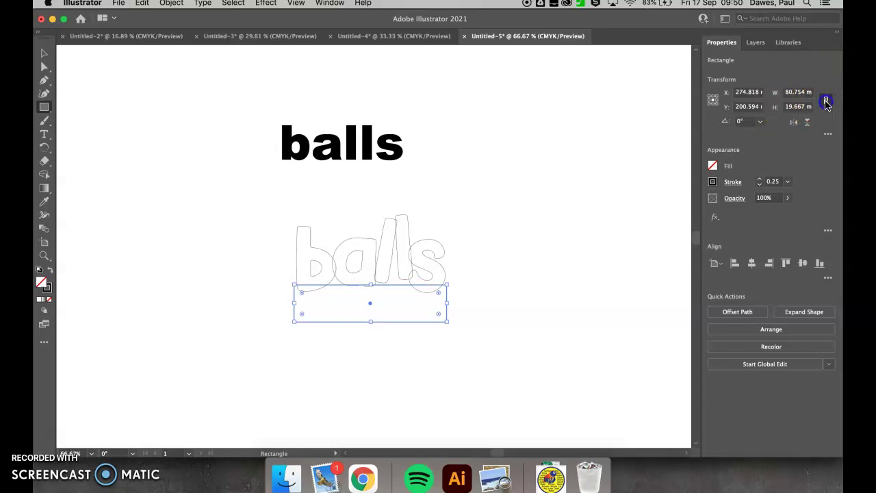
{"action": "left_click", "coordinate": [788, 106]}
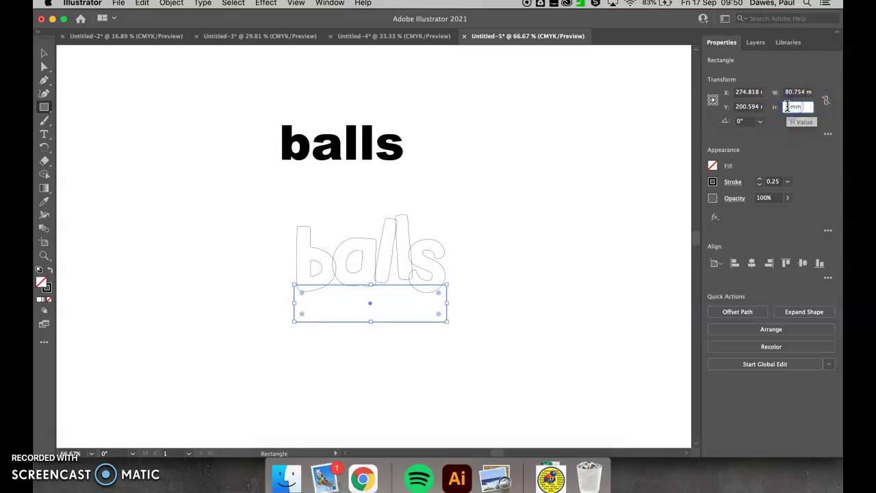
{"action": "key", "text": "Return"}
{"action": "left_click", "coordinate": [413, 372]}
{"action": "left_click", "coordinate": [403, 257]}
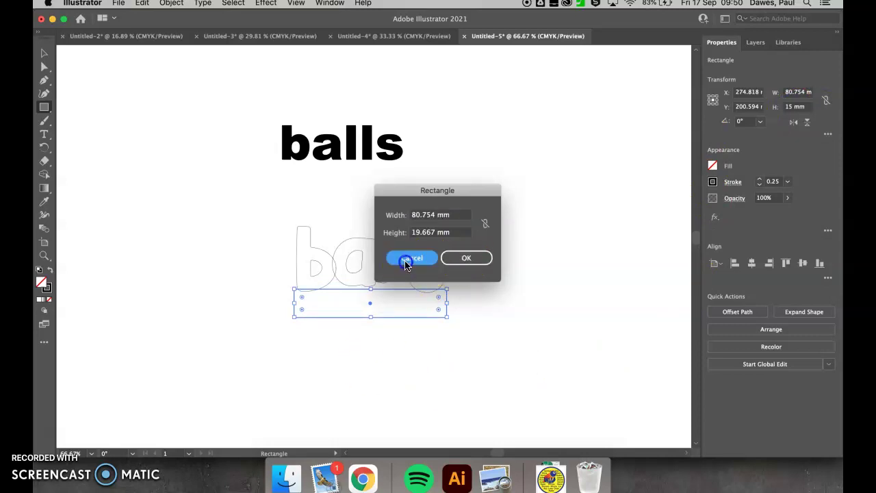
{"action": "left_click", "coordinate": [44, 53]}
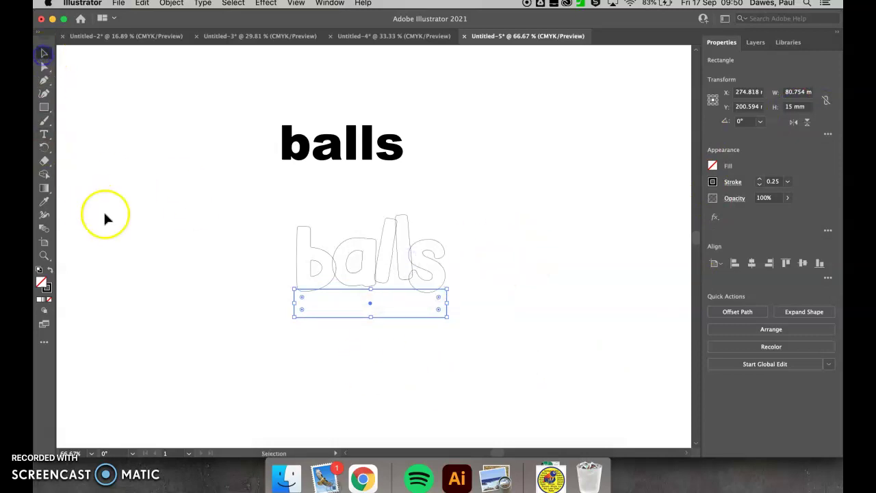
{"action": "left_click", "coordinate": [105, 217]}
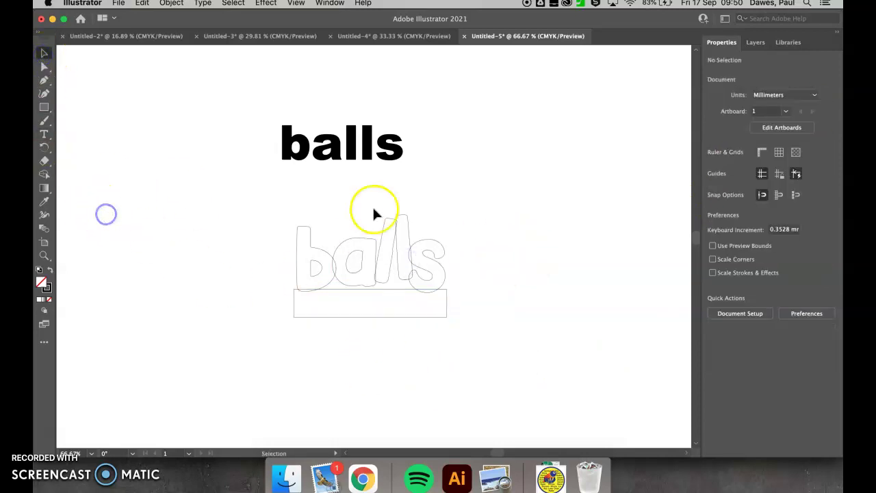
Identify the black "balls" text object in the sublayer of the etch layer by toggling visibility, and delete it
{"action": "left_click", "coordinate": [756, 42]}
{"action": "left_click", "coordinate": [753, 73]}
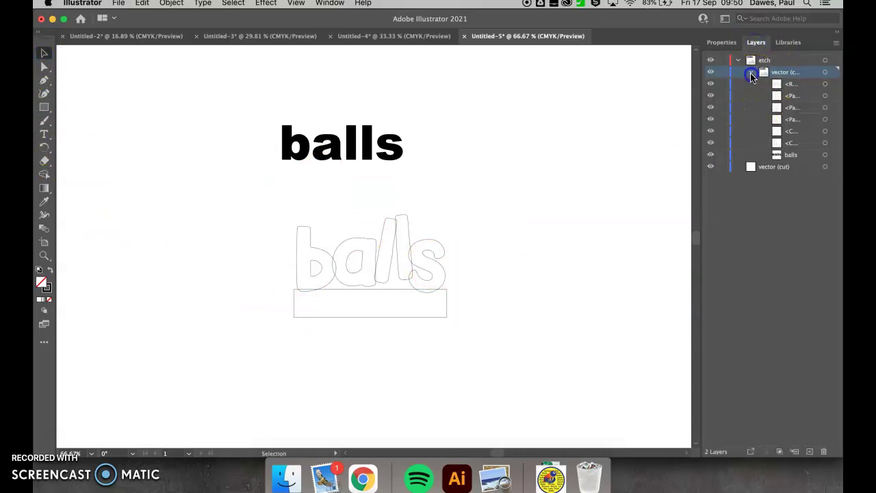
{"action": "left_click", "coordinate": [751, 73]}
{"action": "left_click", "coordinate": [711, 72]}
{"action": "left_click", "coordinate": [710, 73]}
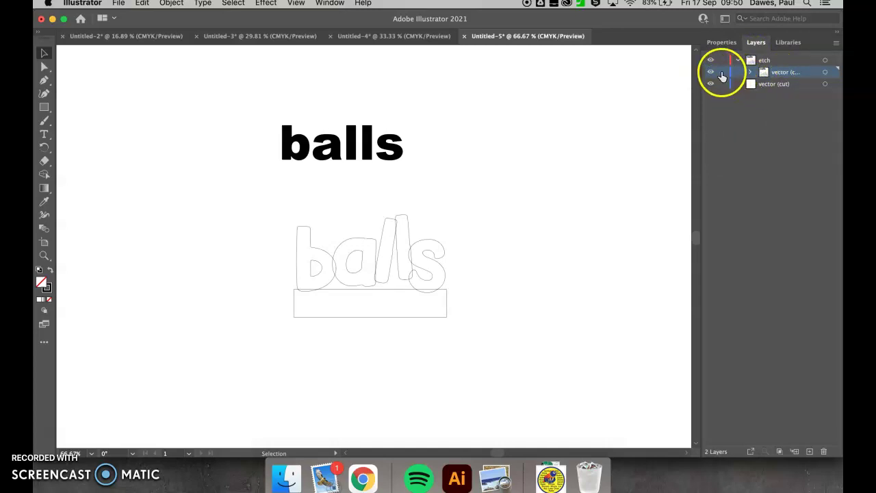
{"action": "left_click", "coordinate": [712, 75]}
{"action": "left_click", "coordinate": [712, 76]}
{"action": "left_click", "coordinate": [788, 155]}
{"action": "left_click", "coordinate": [712, 156]}
{"action": "left_click", "coordinate": [712, 157]}
{"action": "left_click", "coordinate": [825, 155]}
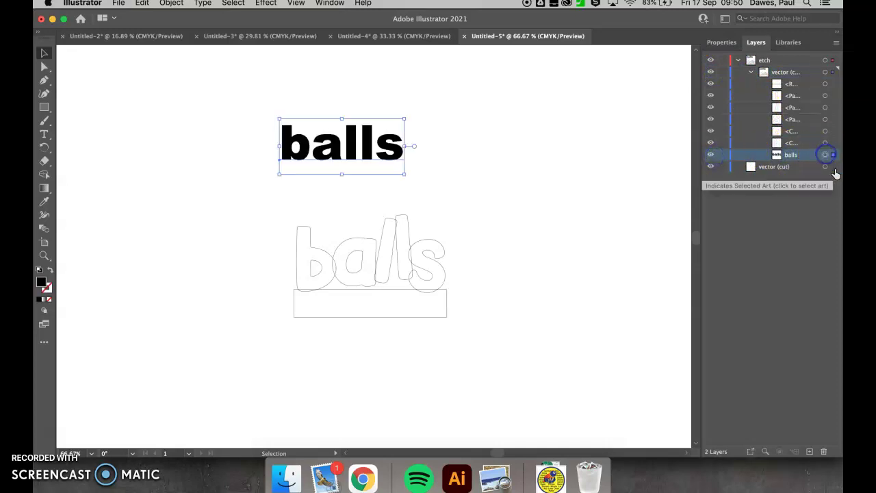
{"action": "key", "text": "Delete"}
Check the remaining sublayer artwork, collapse the sublayer, and duplicate the whole etch layer
{"action": "left_click_drag", "start_coordinate": [820, 173], "coordinate": [712, 76]}
{"action": "left_click", "coordinate": [711, 74]}
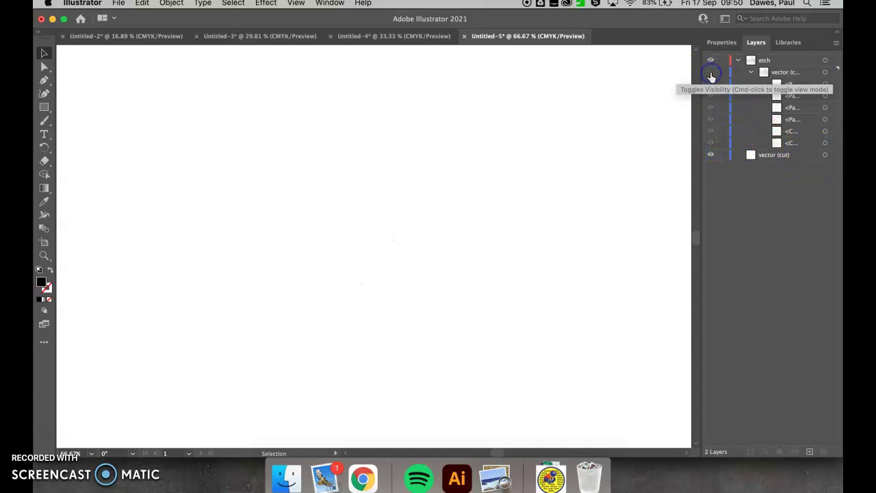
{"action": "left_click", "coordinate": [751, 73]}
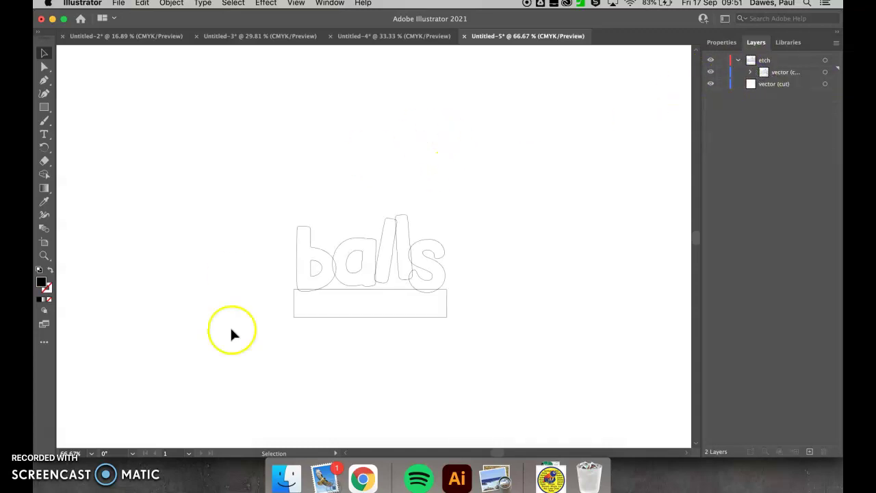
{"action": "left_click", "coordinate": [778, 75]}
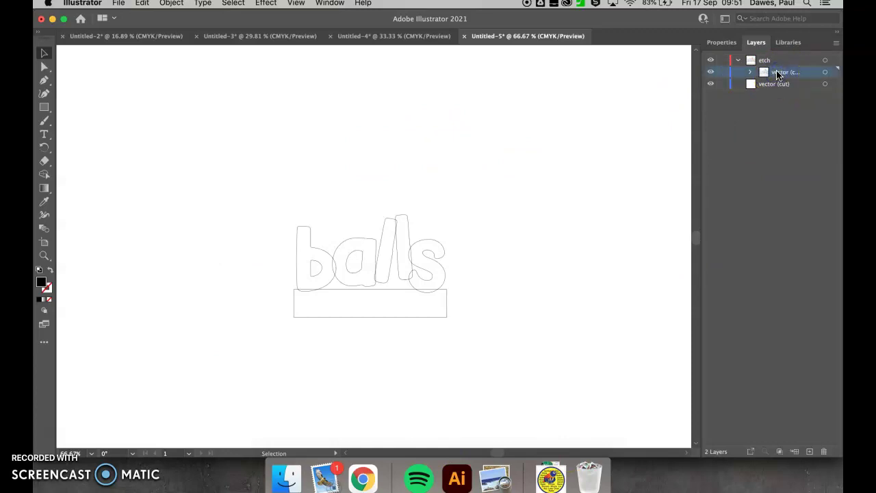
{"action": "left_click", "coordinate": [765, 62]}
{"action": "left_click_drag", "start_coordinate": [765, 63], "coordinate": [810, 451]}
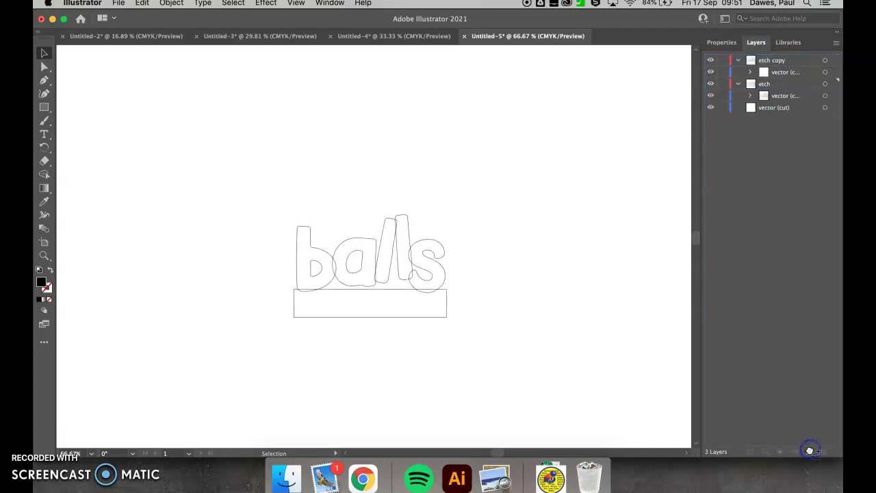
Hide the etch copy layer and the separate vector (cut) layer, leaving only the original etch layer shown
{"action": "left_click", "coordinate": [713, 73]}
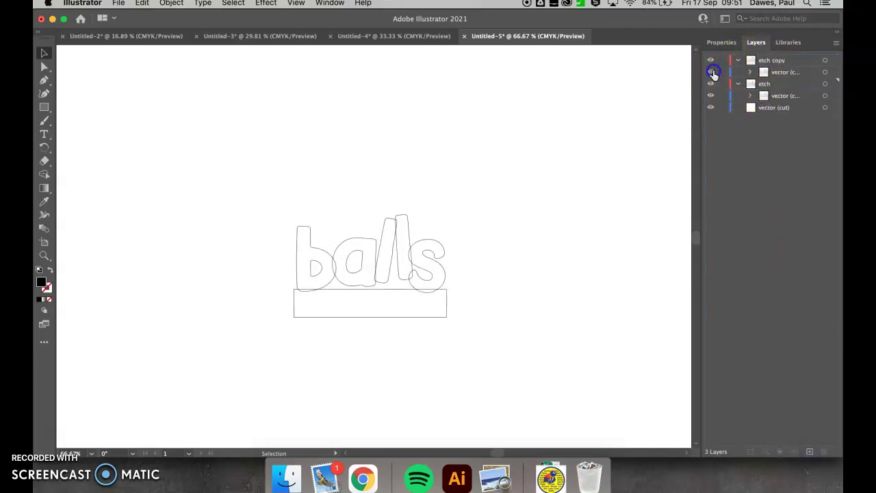
{"action": "left_click", "coordinate": [710, 84]}
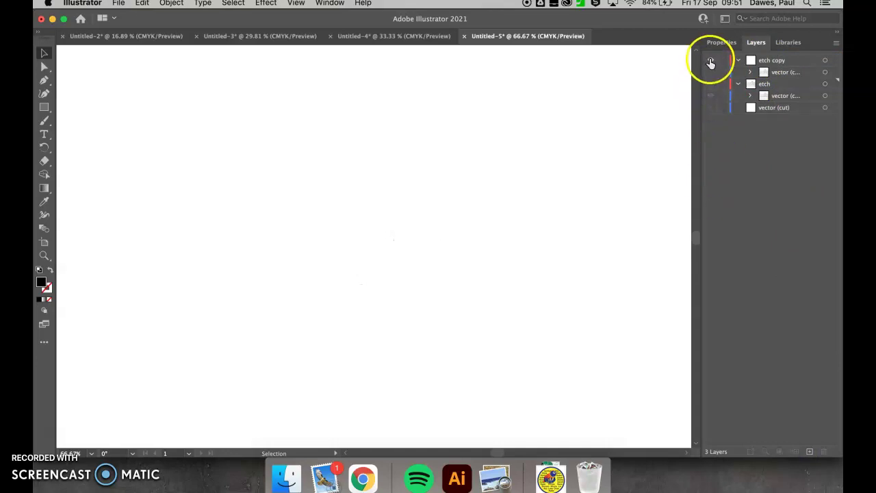
{"action": "left_click", "coordinate": [710, 61], "text": "super"}
{"action": "left_click", "coordinate": [711, 73]}
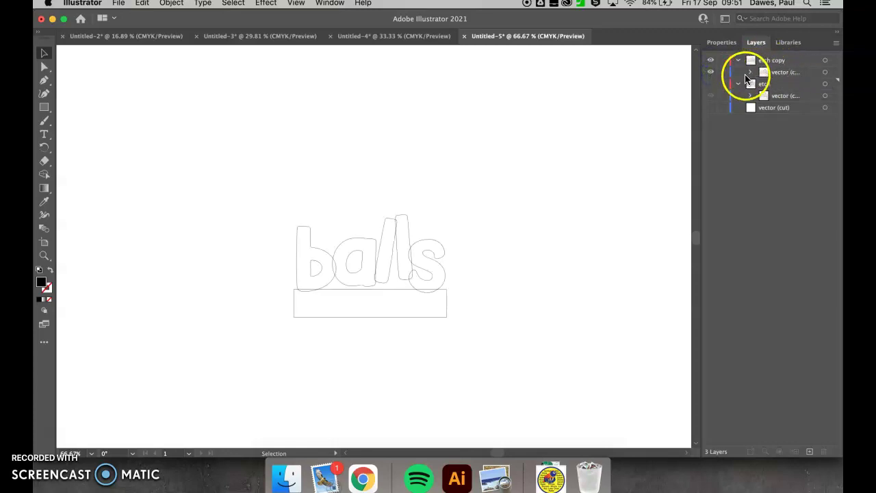
{"action": "left_click", "coordinate": [710, 63]}
{"action": "left_click", "coordinate": [710, 85]}
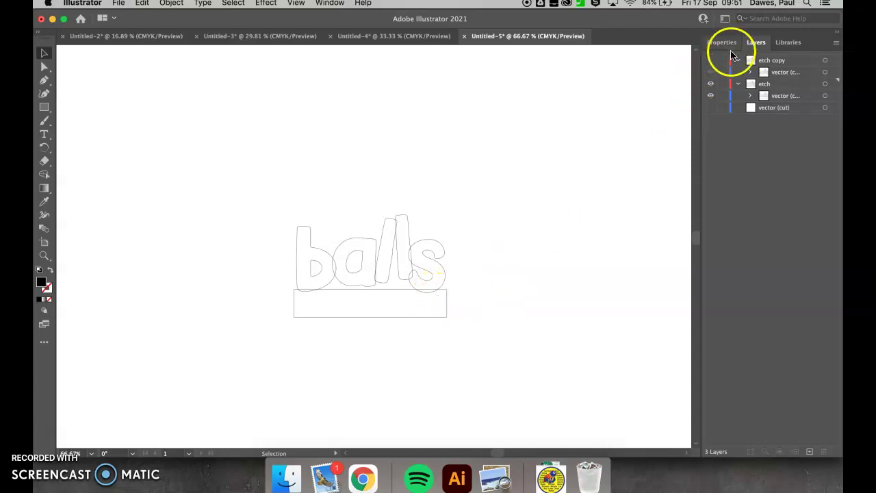
Rename the original etch layer as vector and delete the empty top-level vector (cut) layer
{"action": "double_click", "coordinate": [765, 84]}
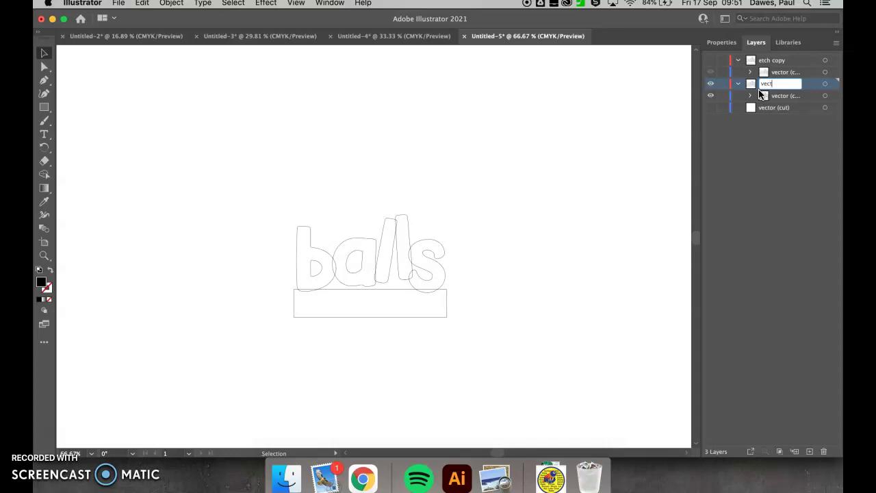
{"action": "key", "text": "Return"}
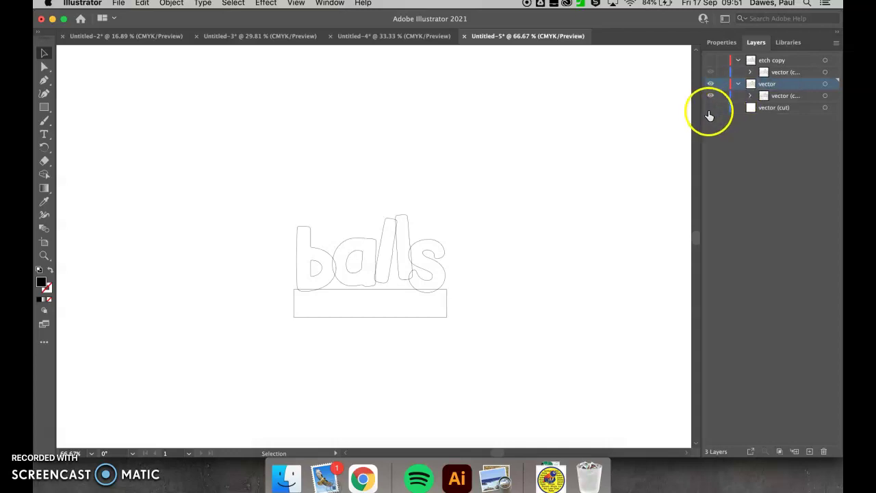
{"action": "left_click", "coordinate": [769, 110]}
{"action": "left_click_drag", "start_coordinate": [775, 110], "coordinate": [823, 453]}
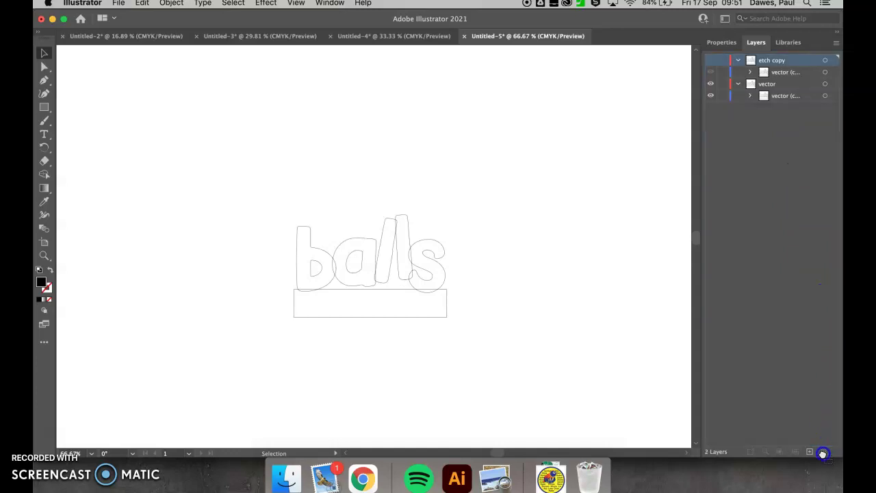
{"action": "left_click", "coordinate": [710, 84]}
{"action": "left_click", "coordinate": [710, 85]}
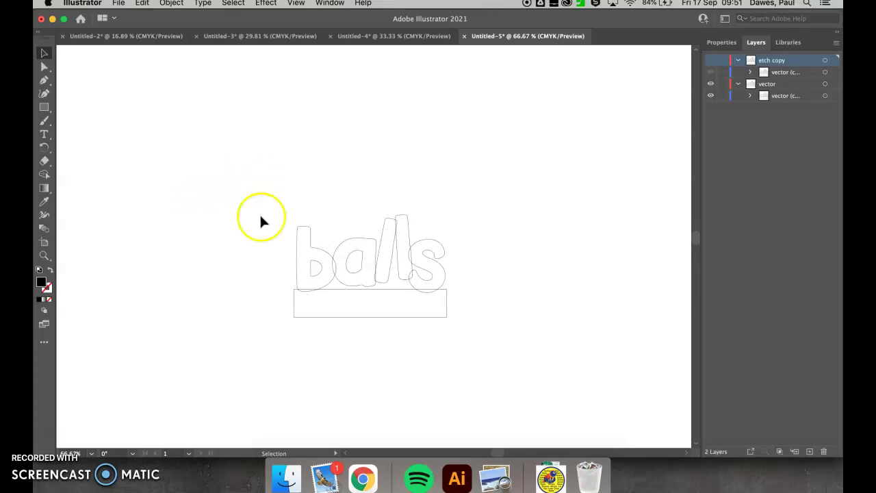
Merge all the outlined letters and the base rectangle into one outline with the Pathfinder Unite operation
{"action": "left_click_drag", "start_coordinate": [265, 185], "coordinate": [492, 346]}
{"action": "left_click", "coordinate": [722, 43]}
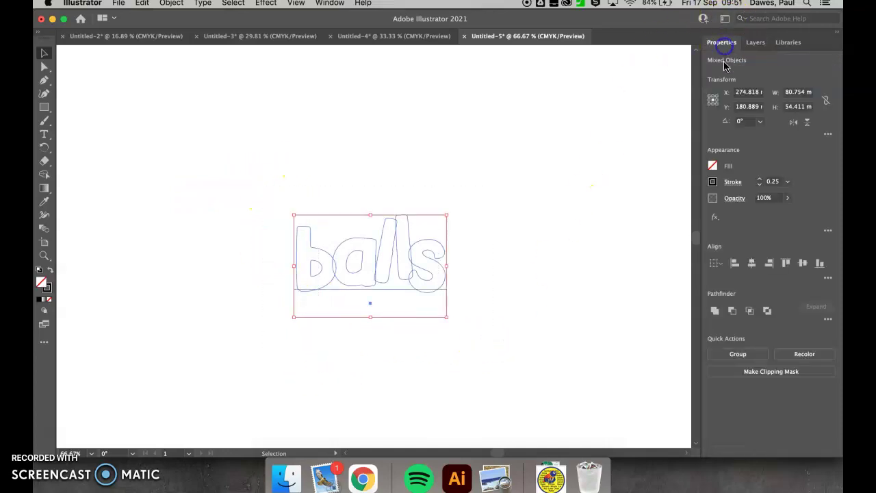
{"action": "left_click", "coordinate": [715, 312]}
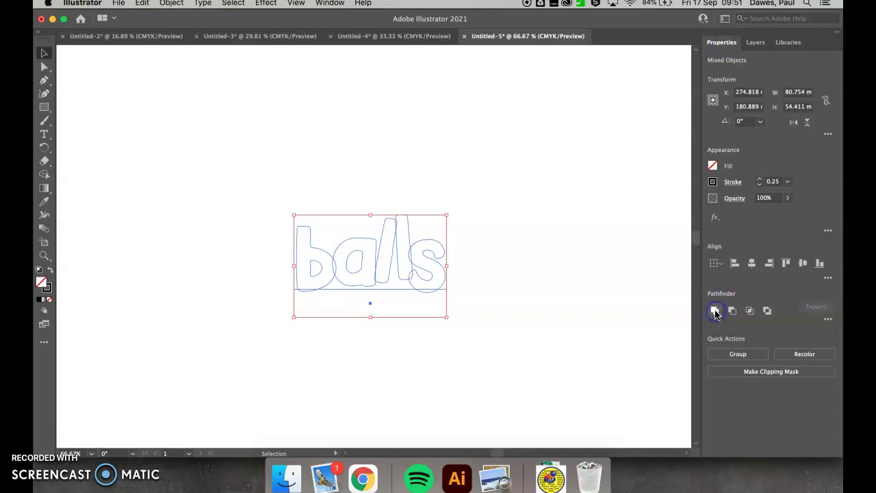
{"action": "left_click", "coordinate": [589, 313]}
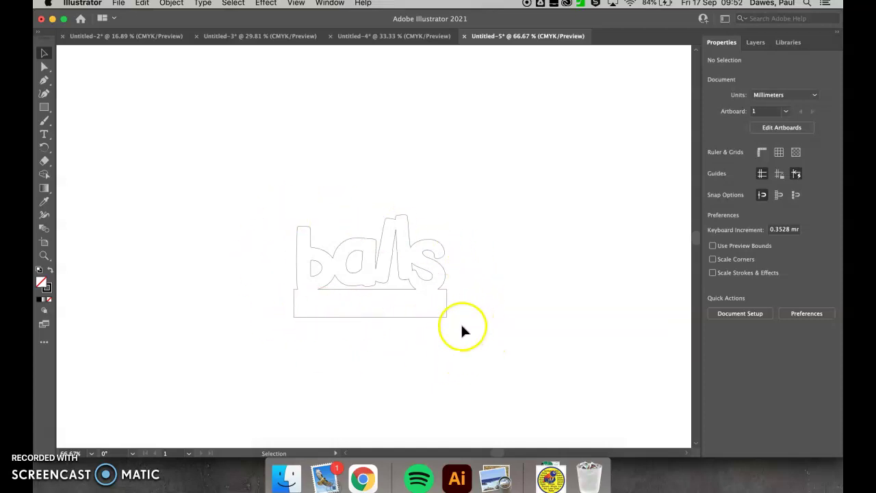
Scale the merged letter-and-base outline to a width of 200 mm with its proportions linked
{"action": "left_click", "coordinate": [371, 318]}
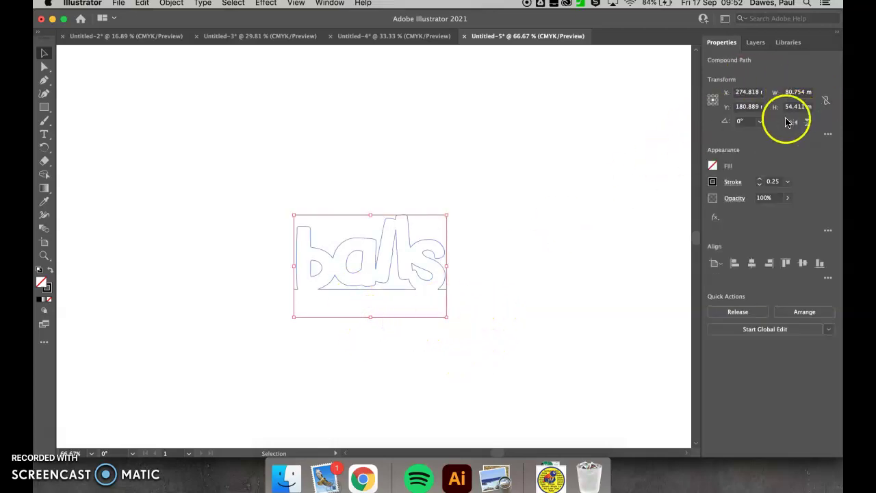
{"action": "key", "text": "super+1"}
{"action": "left_click", "coordinate": [826, 103]}
{"action": "left_click", "coordinate": [792, 93]}
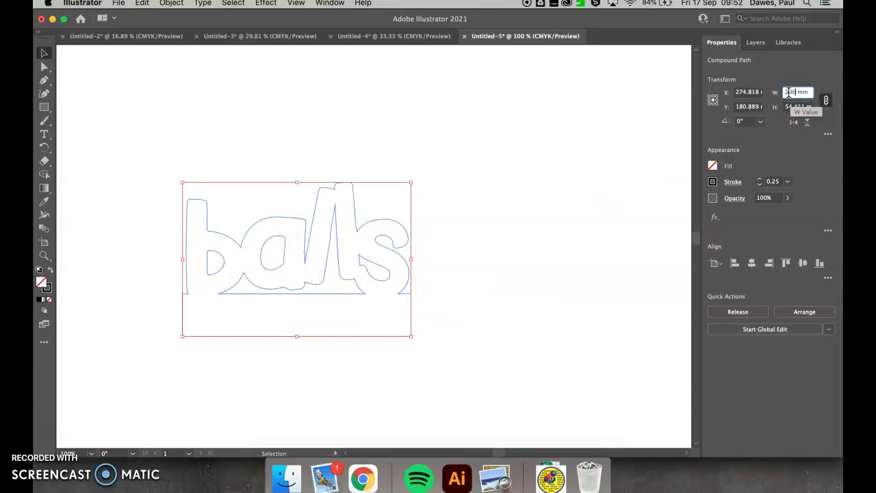
{"action": "key", "text": "Return"}
{"action": "key", "text": "super+equal"}
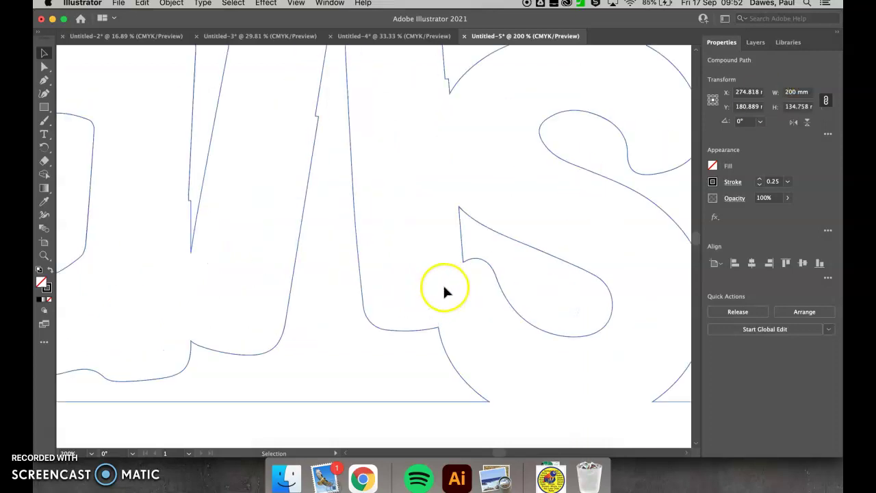
Move the enlarged outline close to the upper-left corner of the artboard
{"action": "scroll", "coordinate": [444, 292], "scroll_direction": "down", "scroll_amount": 7}
{"action": "left_click_drag", "start_coordinate": [401, 245], "coordinate": [347, 222]}
{"action": "left_click", "coordinate": [403, 280]}
{"action": "left_click_drag", "start_coordinate": [405, 280], "coordinate": [352, 238]}
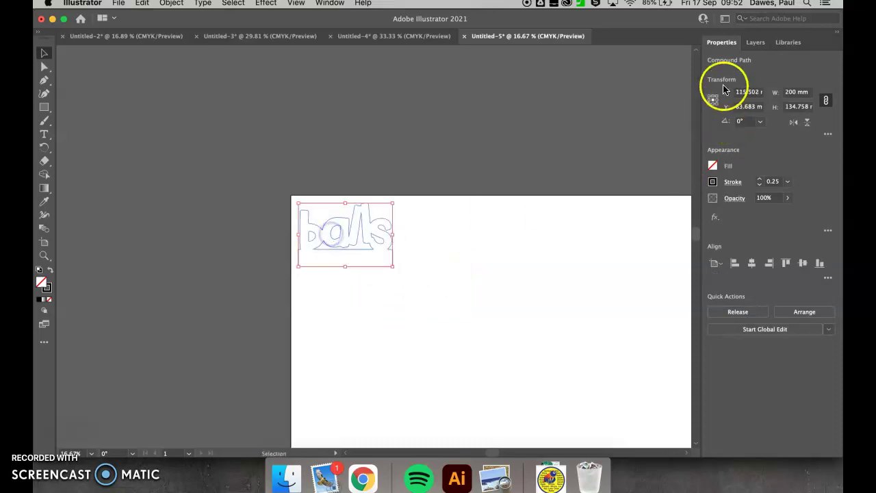
Undo the move and the 200 mm scaling of the merged outline
{"action": "left_click", "coordinate": [756, 42]}
{"action": "left_click", "coordinate": [711, 60]}
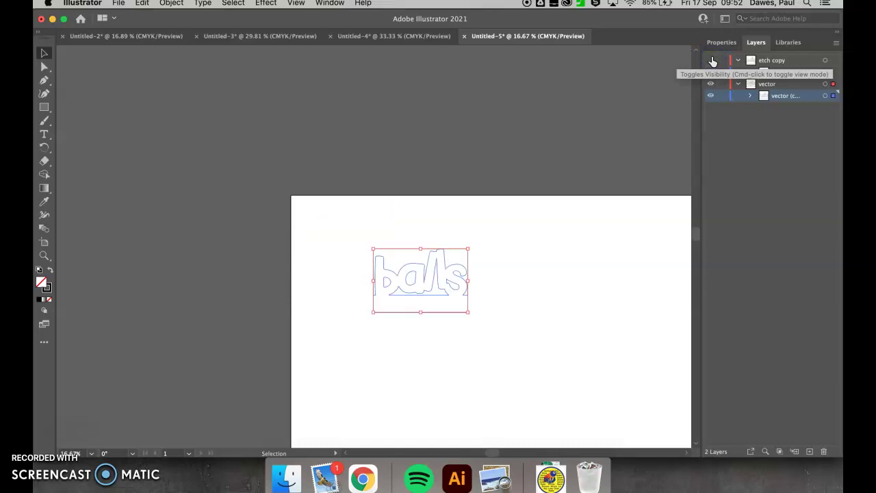
{"action": "left_click", "coordinate": [718, 43]}
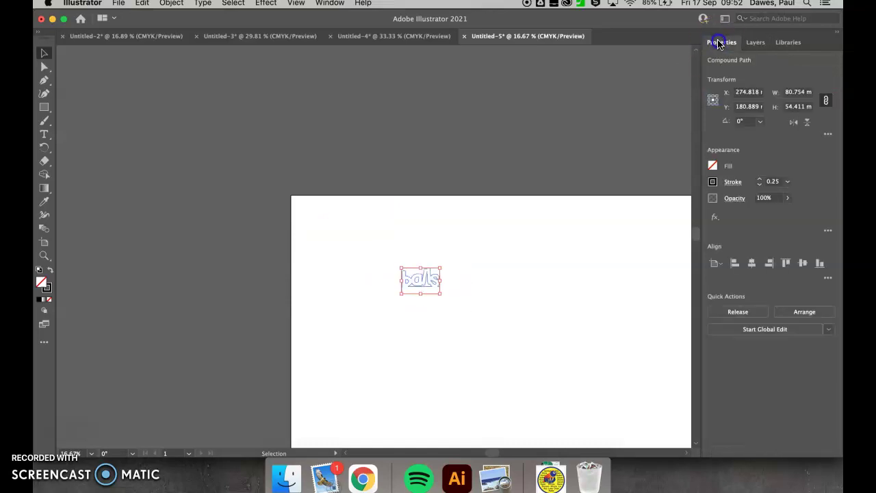
Show the etch copy layer in preview mode and hide the vector layer
{"action": "left_click", "coordinate": [756, 42]}
{"action": "left_click", "coordinate": [712, 63]}
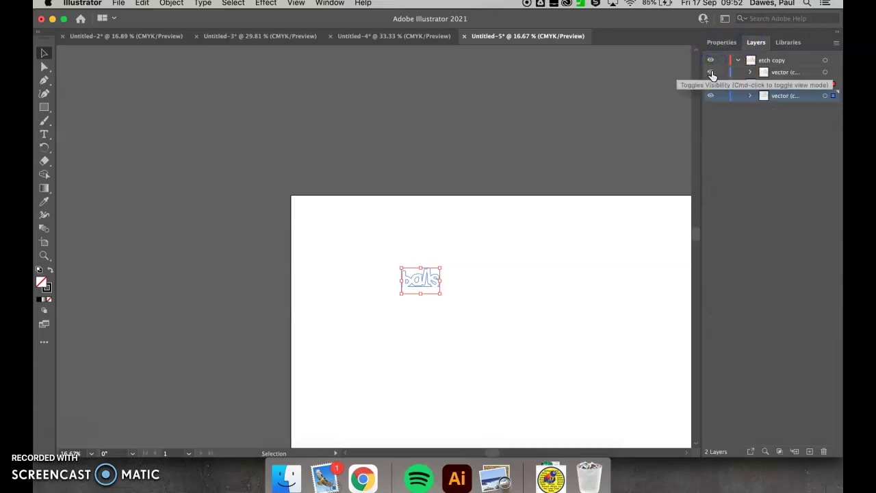
{"action": "left_click", "coordinate": [712, 73]}
{"action": "scroll", "coordinate": [452, 275], "scroll_direction": "down", "scroll_amount": 3}
{"action": "scroll", "coordinate": [452, 276], "scroll_direction": "up", "scroll_amount": 9}
{"action": "left_click", "coordinate": [451, 275]}
{"action": "left_click_drag", "start_coordinate": [451, 274], "coordinate": [630, 187]}
{"action": "left_click_drag", "start_coordinate": [712, 61], "coordinate": [710, 88]}
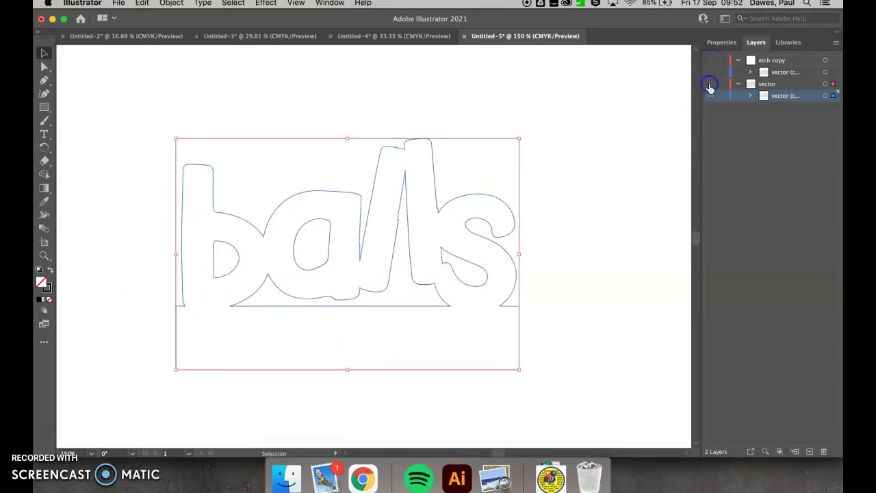
{"action": "left_click", "coordinate": [710, 87], "text": "super"}
{"action": "left_click", "coordinate": [710, 86], "text": "super"}
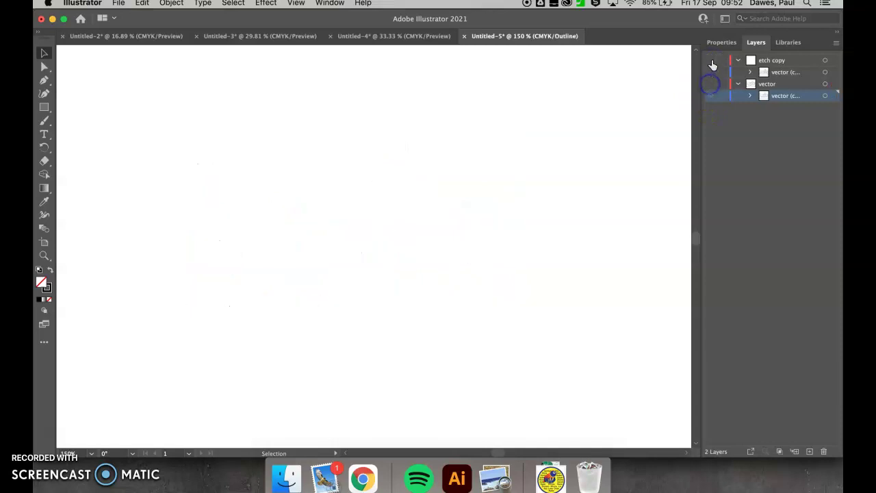
{"action": "left_click", "coordinate": [711, 63], "text": "super"}
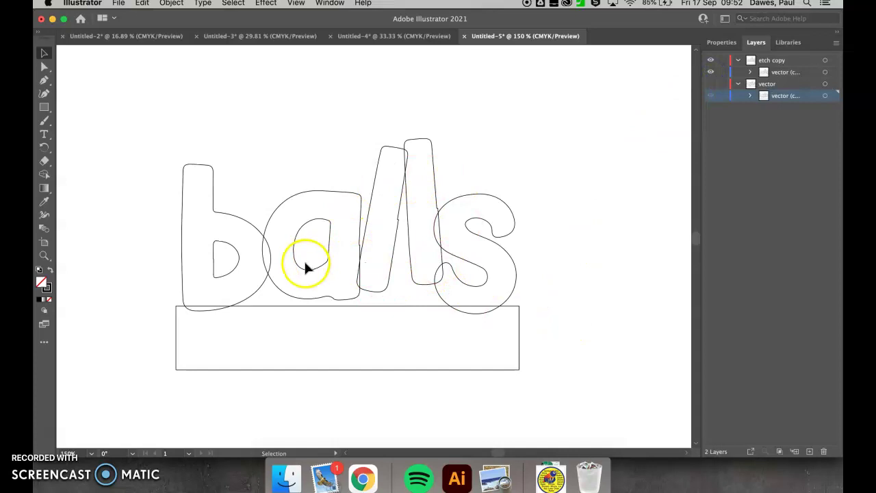
Select all artwork in the etch copy sublayer and preview an Offset Path of -1 mm on it
{"action": "left_click", "coordinate": [825, 72]}
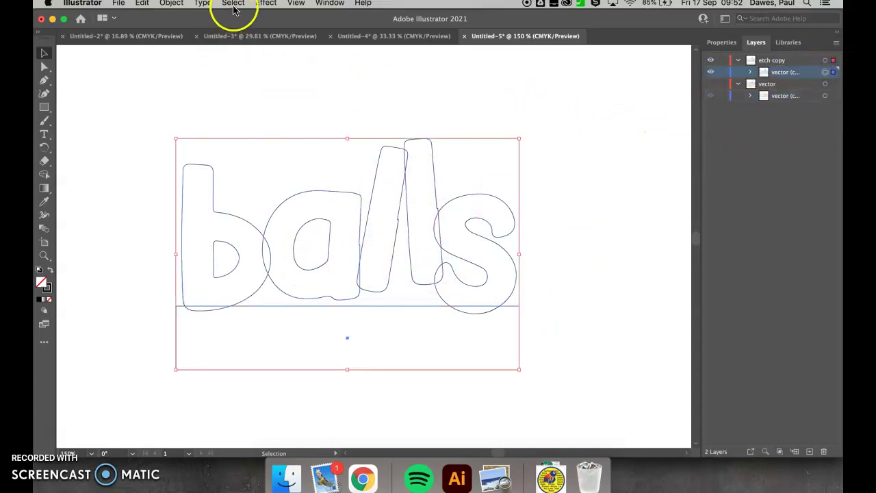
{"action": "left_click", "coordinate": [171, 3]}
{"action": "mouse_move", "coordinate": [176, 253]}
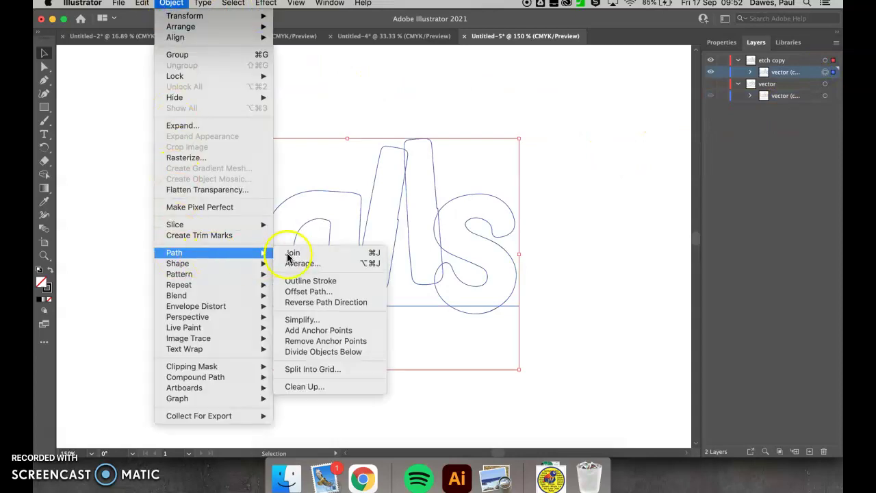
{"action": "left_click", "coordinate": [306, 293]}
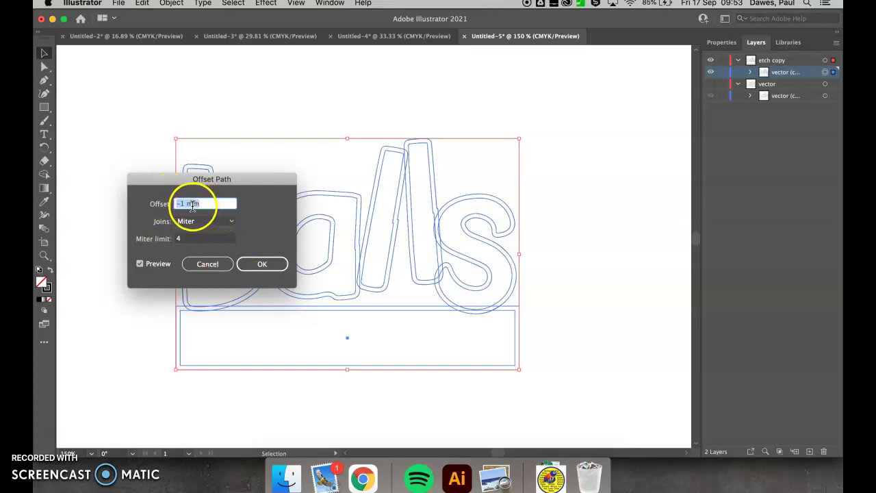
Try a 3 mm outward offset in the Offset Path preview
{"action": "left_click_drag", "start_coordinate": [186, 204], "coordinate": [169, 203]}
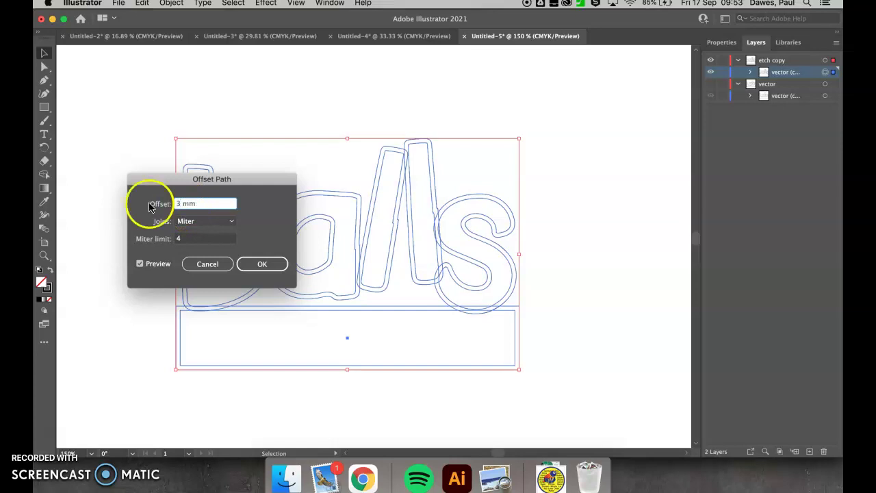
{"action": "left_click", "coordinate": [139, 264]}
{"action": "left_click", "coordinate": [139, 264]}
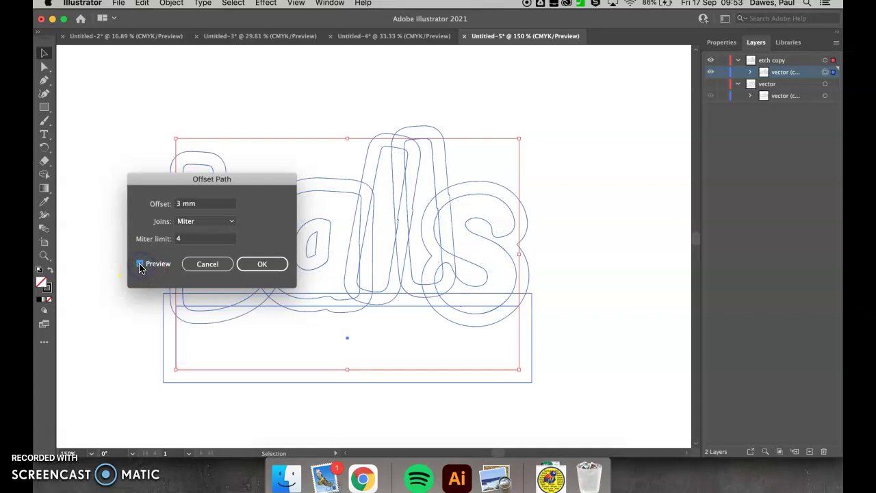
Apply a -1 mm path offset with Miter joins and a miter limit of 4 to the etch copy artwork
{"action": "left_click", "coordinate": [180, 204]}
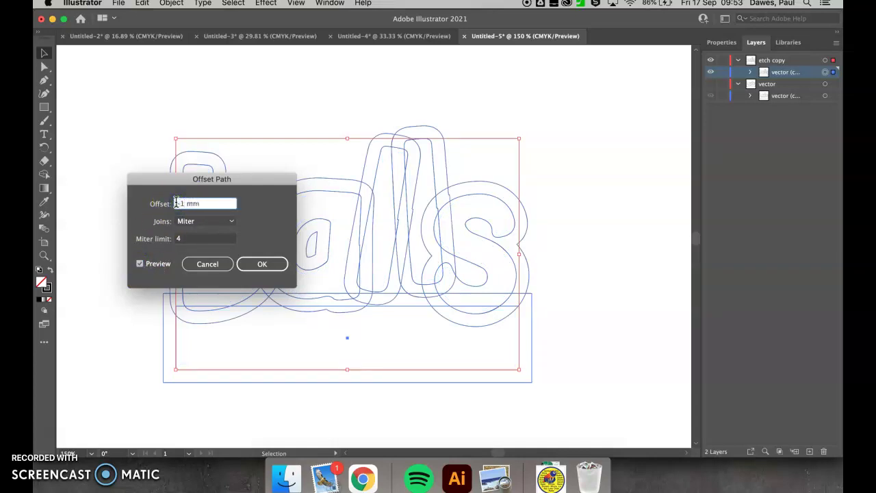
{"action": "left_click", "coordinate": [139, 264]}
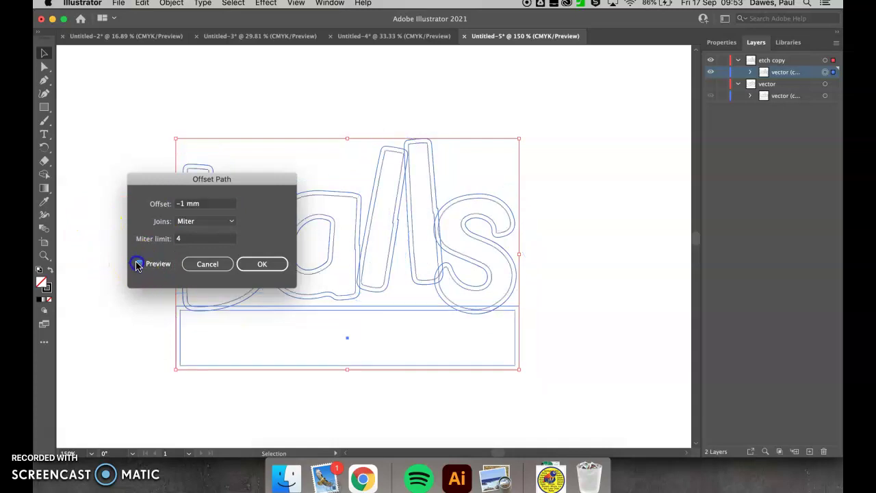
{"action": "left_click", "coordinate": [258, 265]}
{"action": "left_click", "coordinate": [495, 218]}
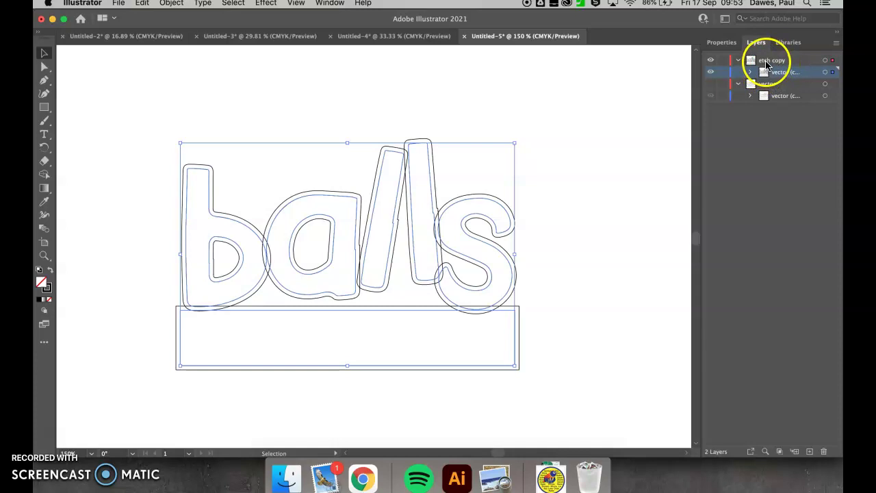
Rename the etch copy layer as etch
{"action": "double_click", "coordinate": [768, 63]}
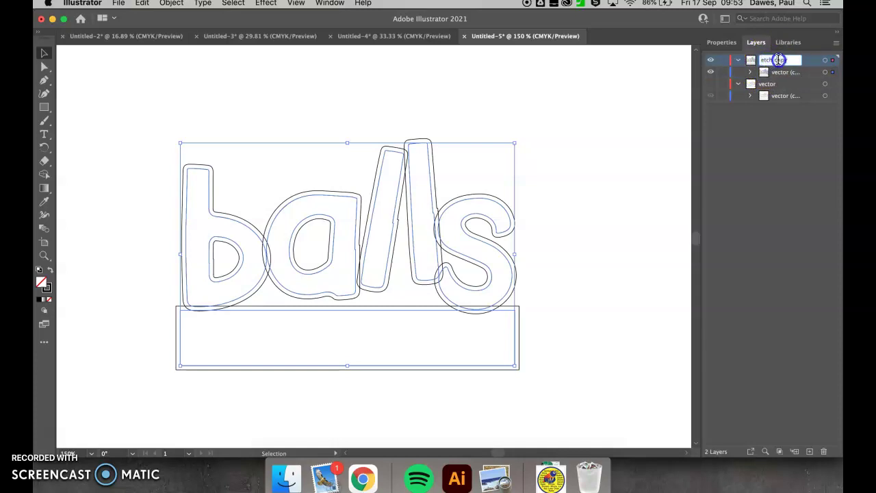
{"action": "type", "text": "etch"}
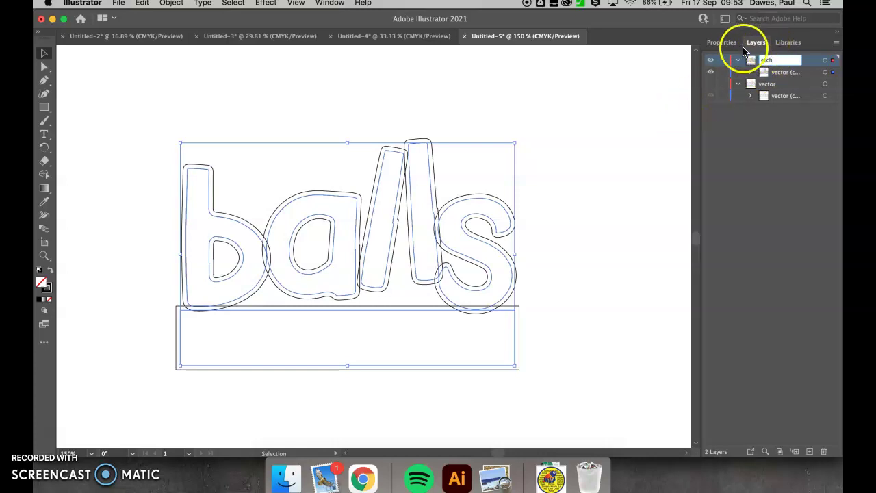
{"action": "left_click", "coordinate": [726, 47]}
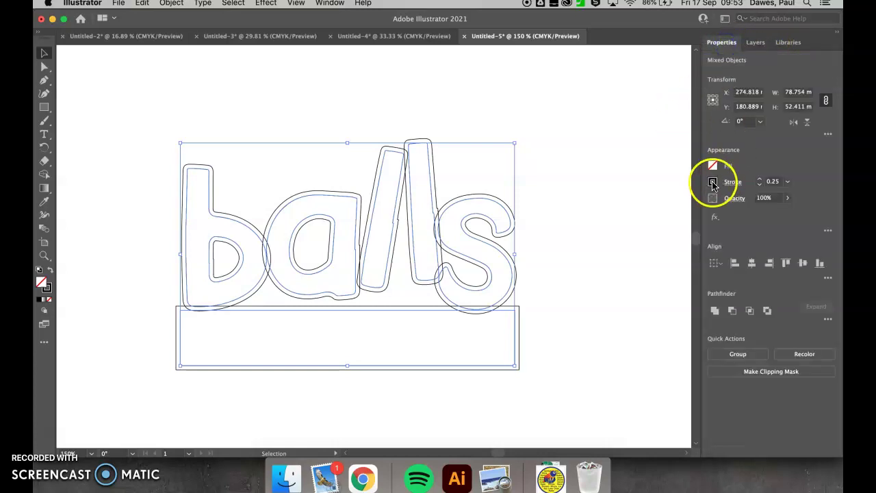
Give the inner offset paths a red stroke with a weight of 2 pt and deselect them
{"action": "left_click", "coordinate": [713, 182]}
{"action": "left_click", "coordinate": [621, 222]}
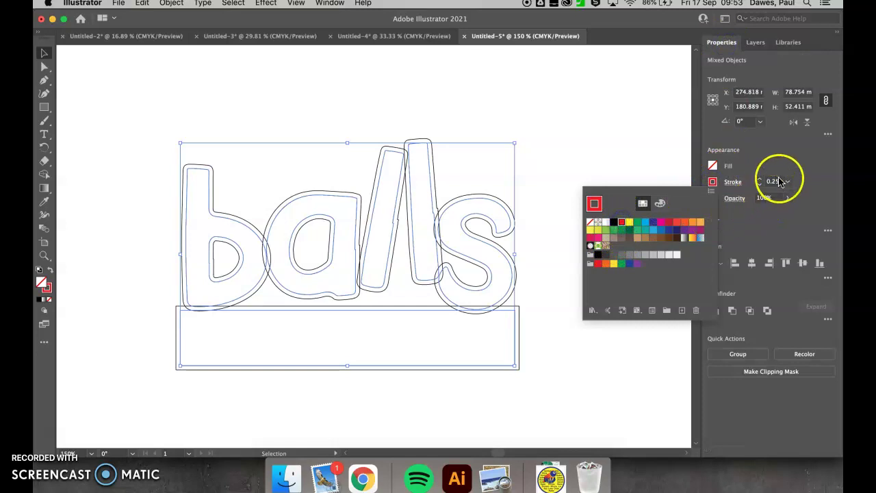
{"action": "left_click", "coordinate": [756, 181]}
{"action": "type", "text": "3"}
{"action": "key", "text": "Return"}
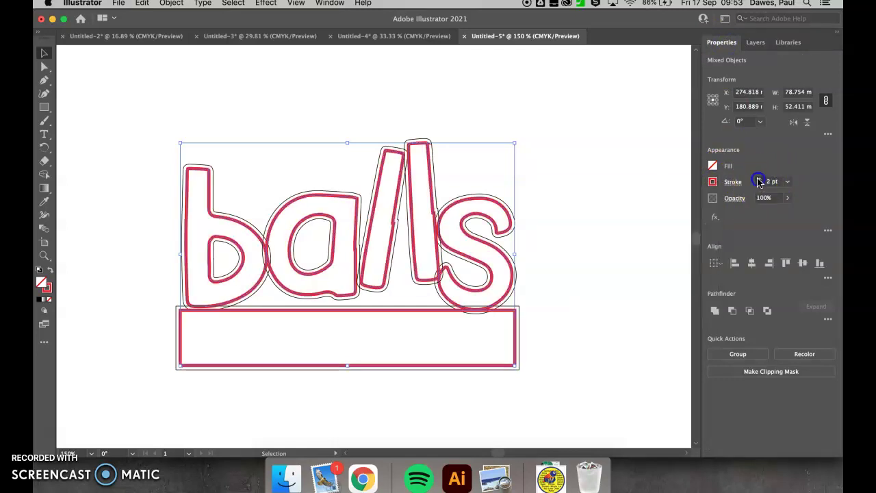
{"action": "left_click", "coordinate": [759, 185]}
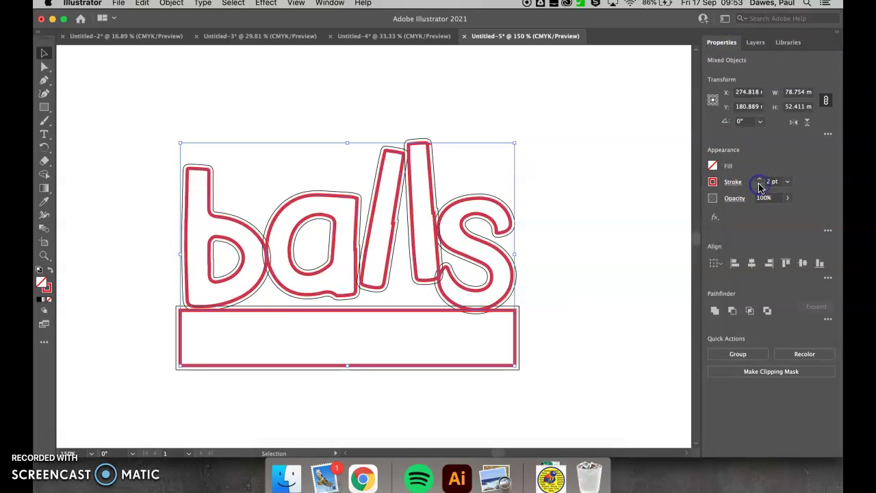
{"action": "left_click", "coordinate": [642, 240]}
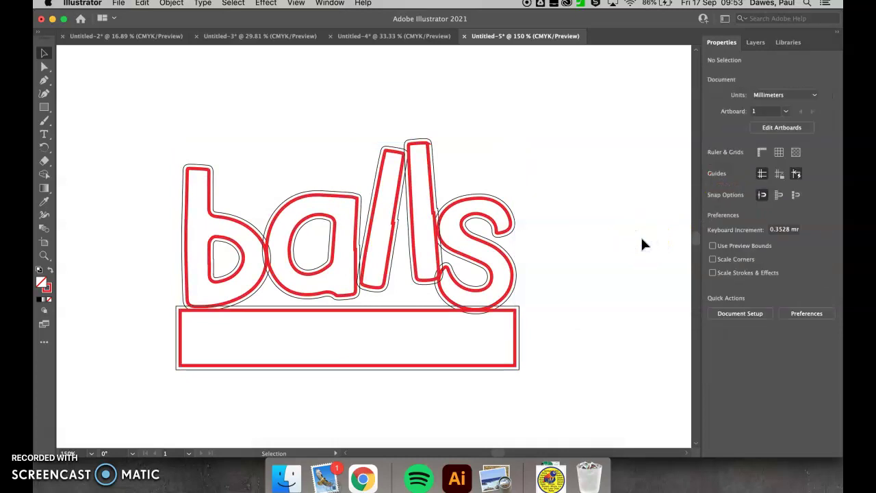
Show the vector layer and toggle the etch layer to compare both, leaving the two layers visible
{"action": "left_click", "coordinate": [756, 42]}
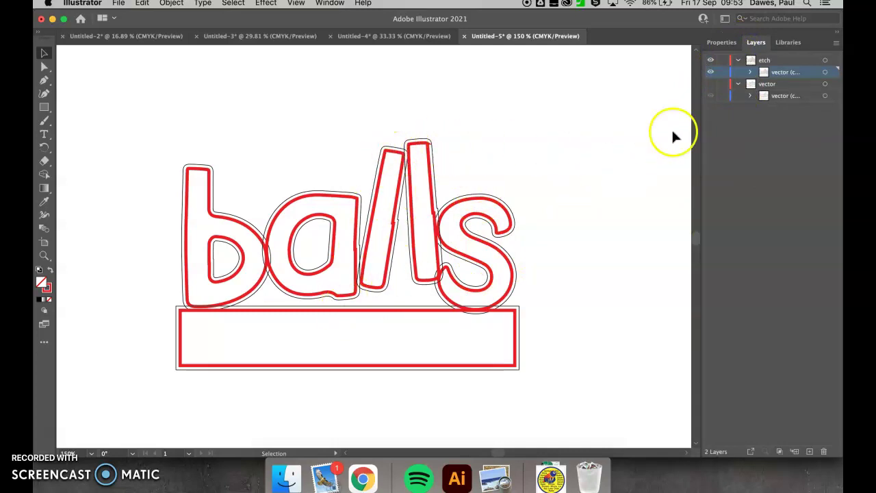
{"action": "left_click", "coordinate": [713, 85]}
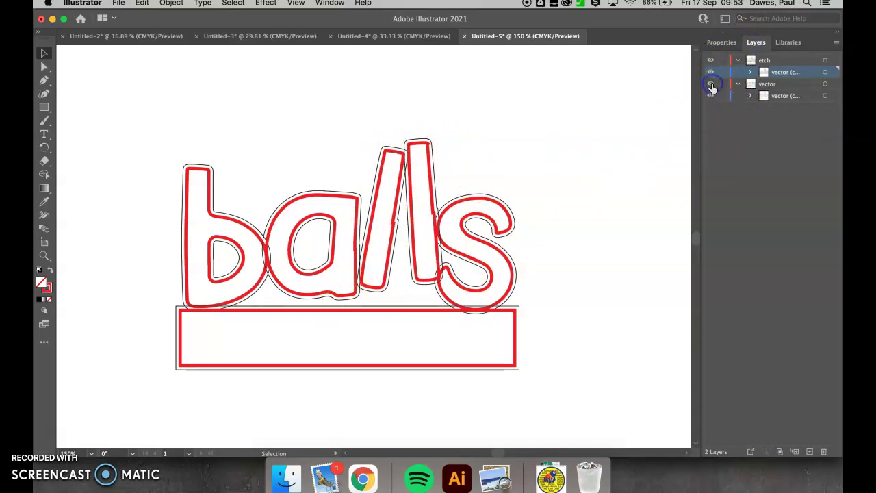
{"action": "left_click", "coordinate": [711, 62]}
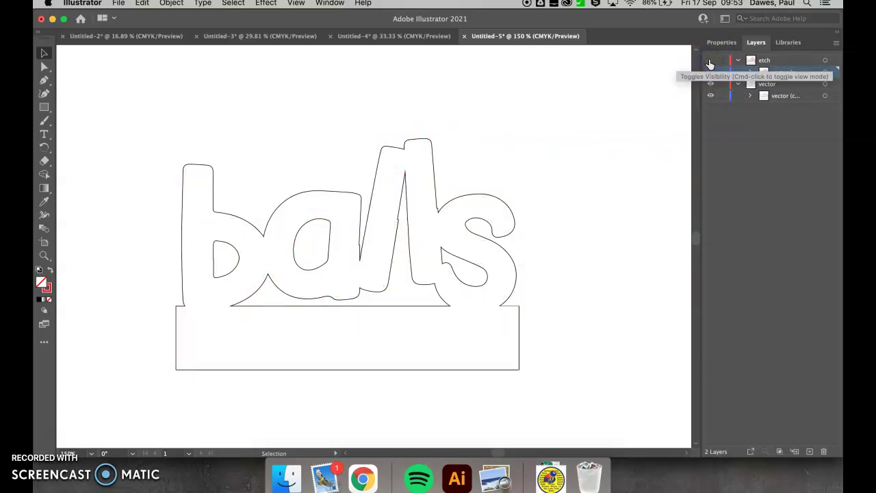
{"action": "left_click", "coordinate": [711, 61]}
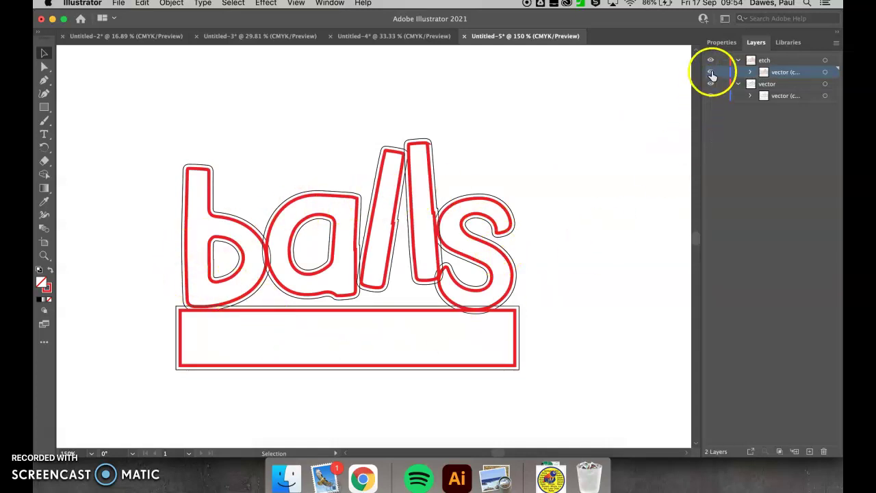
{"action": "left_click", "coordinate": [709, 61]}
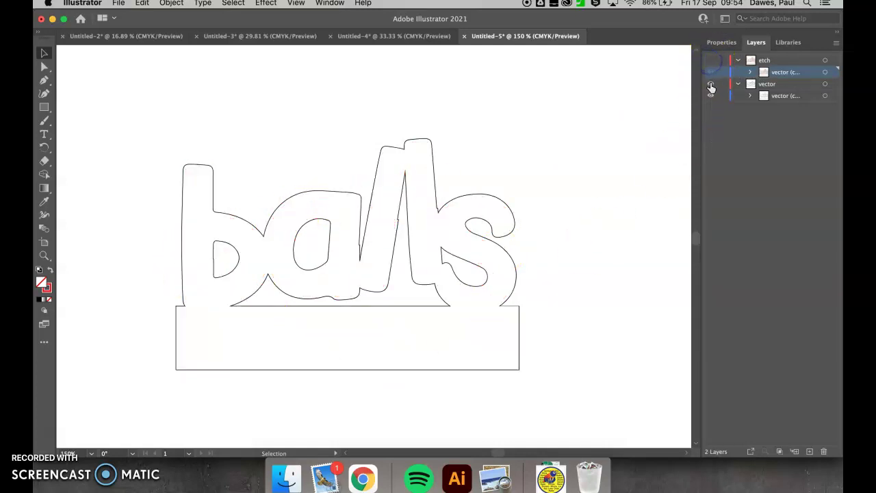
{"action": "left_click", "coordinate": [712, 65]}
{"action": "left_click", "coordinate": [711, 61]}
Select the artwork of both layers together and scale it proportionally to a width of 200 mm
{"action": "scroll", "coordinate": [612, 165], "scroll_direction": "up", "scroll_amount": 2}
{"action": "scroll", "coordinate": [612, 165], "scroll_direction": "down", "scroll_amount": 4}
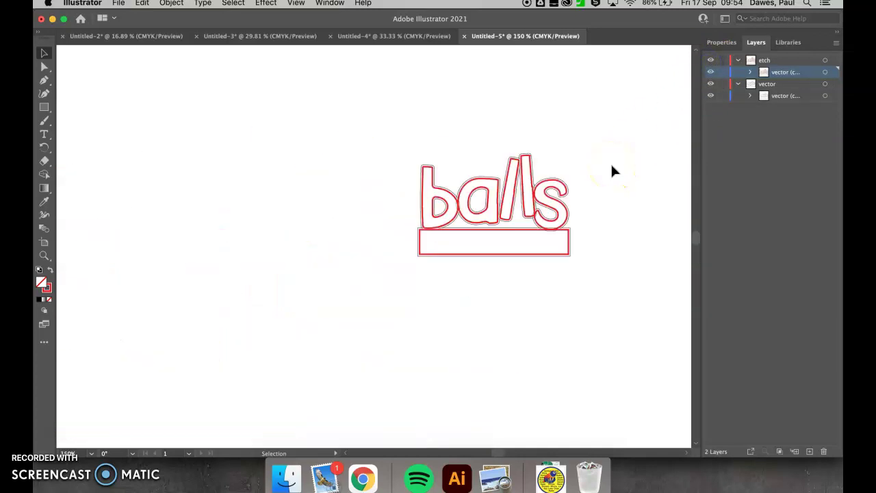
{"action": "scroll", "coordinate": [611, 170], "scroll_direction": "down", "scroll_amount": 2}
{"action": "left_click_drag", "start_coordinate": [433, 134], "coordinate": [632, 276]}
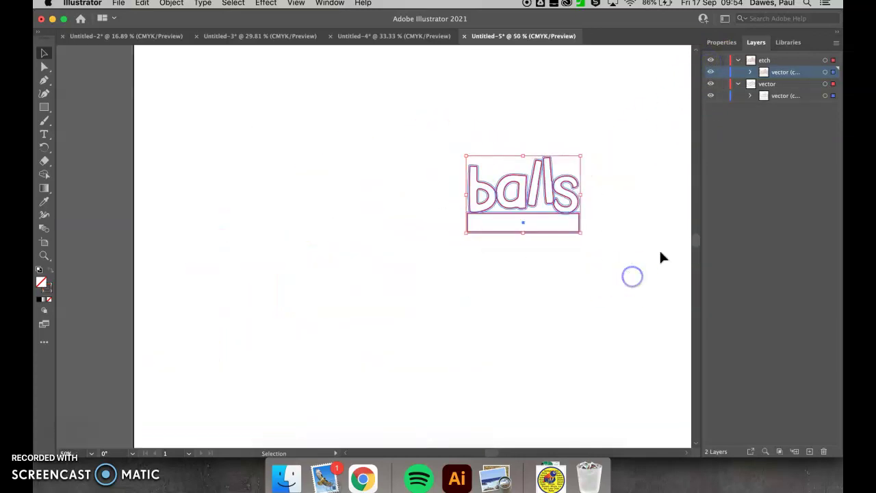
{"action": "left_click", "coordinate": [722, 42]}
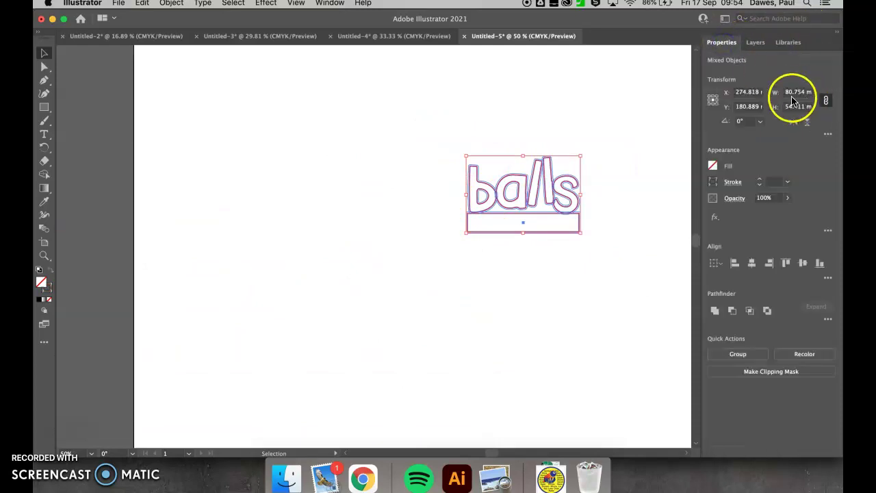
{"action": "left_click", "coordinate": [792, 96]}
{"action": "type", "text": "200 mm"}
{"action": "key", "text": "Return"}
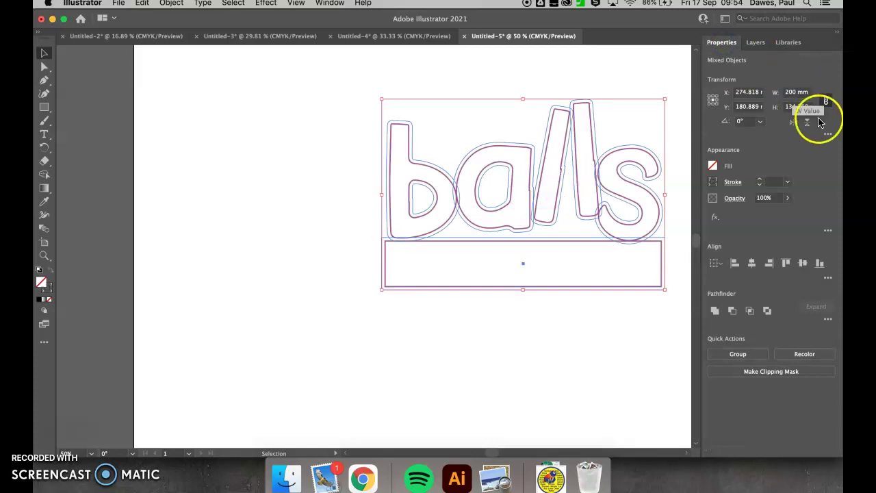
{"action": "scroll", "coordinate": [673, 264], "scroll_direction": "up", "scroll_amount": 1}
{"action": "scroll", "coordinate": [643, 263], "scroll_direction": "down", "scroll_amount": 1}
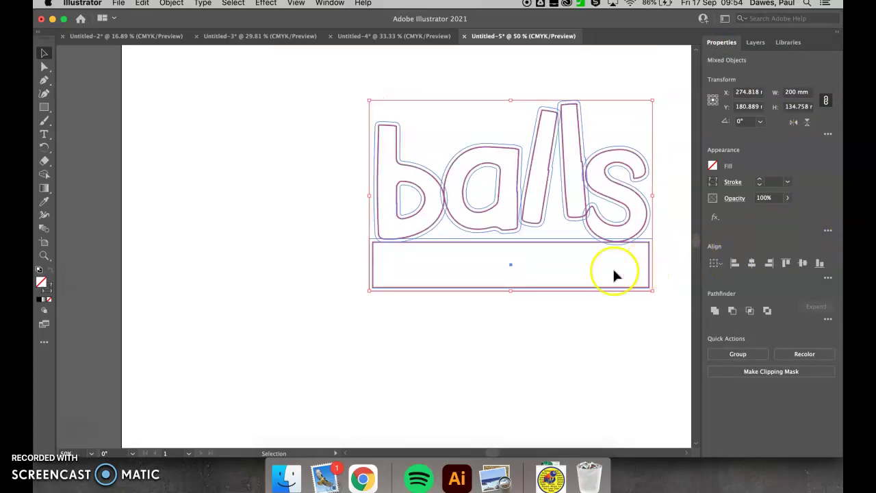
Move the selected lettering and base artwork into the upper-left corner of the artboard and deselect it
{"action": "scroll", "coordinate": [613, 267], "scroll_direction": "down", "scroll_amount": 3}
{"action": "left_click_drag", "start_coordinate": [573, 262], "coordinate": [497, 215]}
{"action": "left_click", "coordinate": [514, 303]}
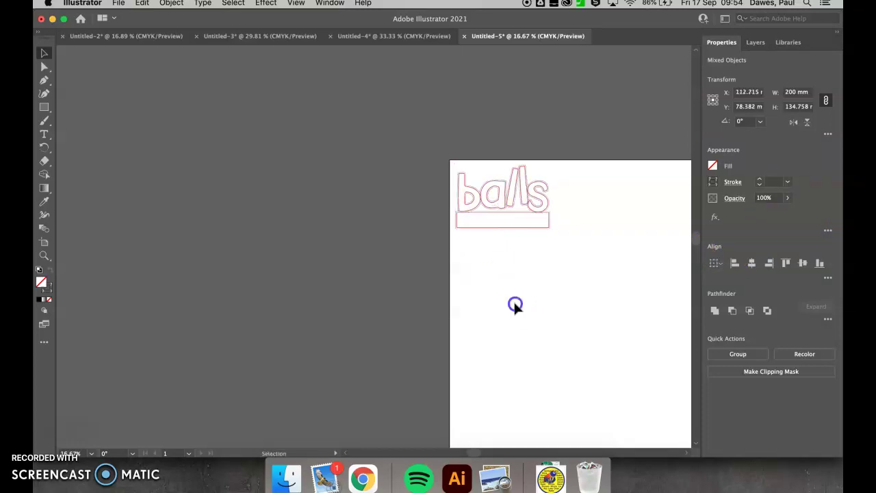
Draw an ellipse about 22 by 24 mm on the empty artboard below the base rectangle
{"action": "scroll", "coordinate": [476, 221], "scroll_direction": "up", "scroll_amount": 4}
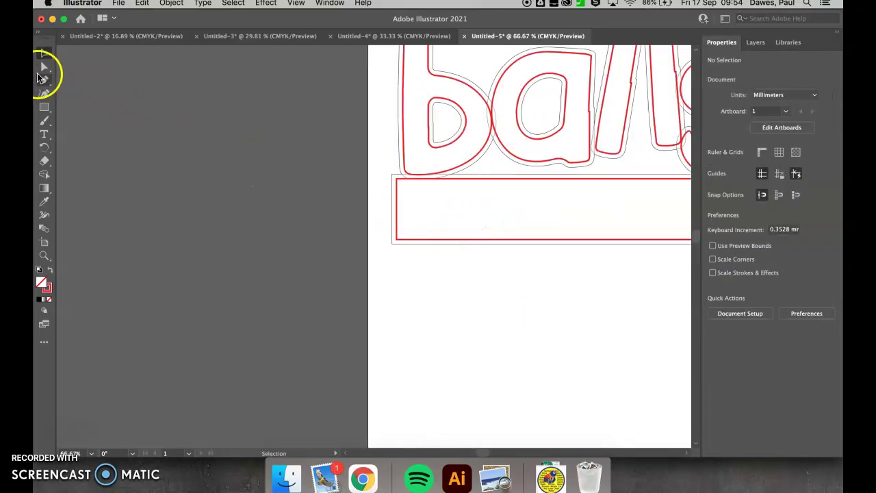
{"action": "left_click", "coordinate": [44, 111]}
{"action": "left_click", "coordinate": [71, 120]}
{"action": "left_click_drag", "start_coordinate": [415, 292], "coordinate": [457, 336]}
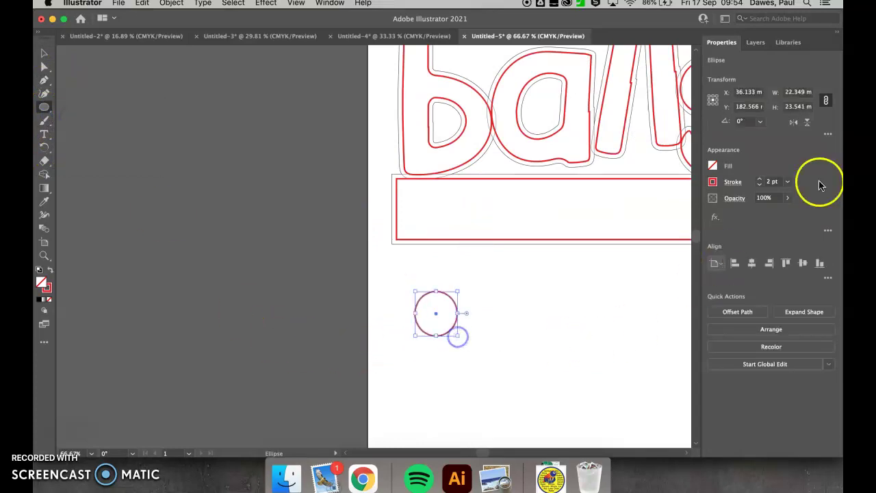
Delete the ellipse from the etch layer and draw a new one about 30 by 24 mm on the vector layer below the base
{"action": "left_click", "coordinate": [756, 42]}
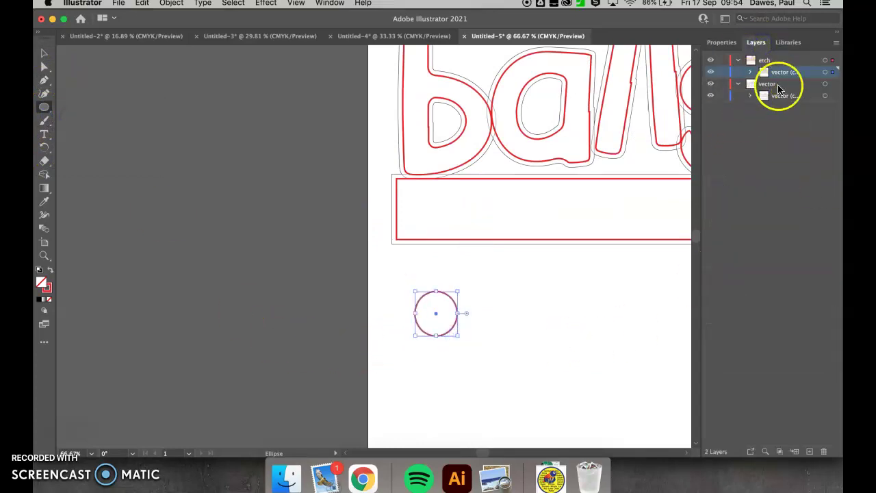
{"action": "left_click", "coordinate": [777, 84]}
{"action": "key", "text": "Delete"}
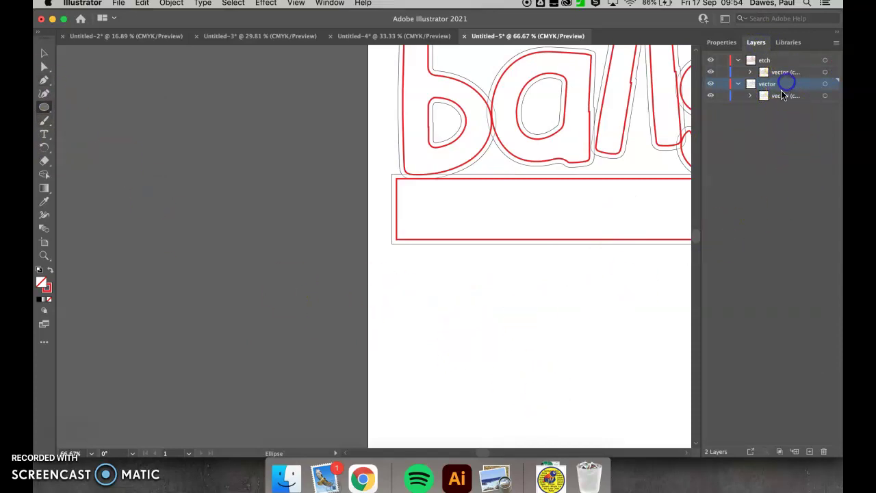
{"action": "left_click_drag", "start_coordinate": [404, 273], "coordinate": [462, 318]}
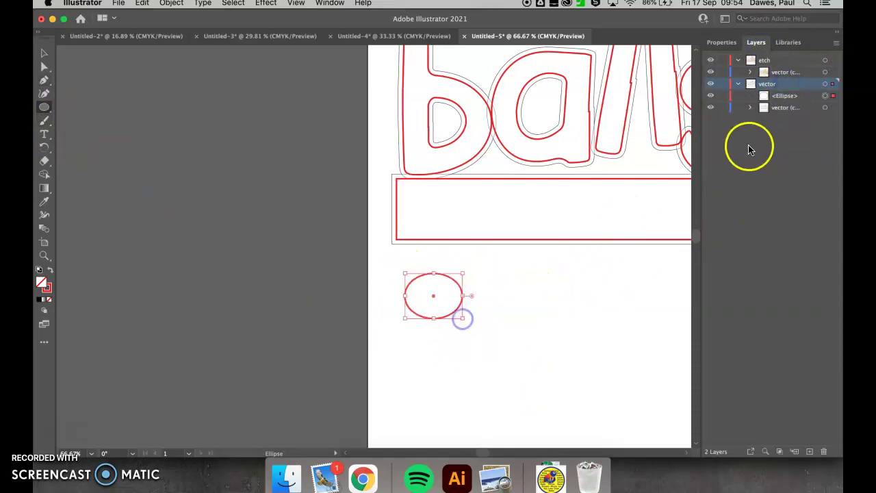
Unlink the ellipse's proportions and set both its width and height to 4 mm
{"action": "left_click", "coordinate": [721, 43]}
{"action": "left_click", "coordinate": [826, 100]}
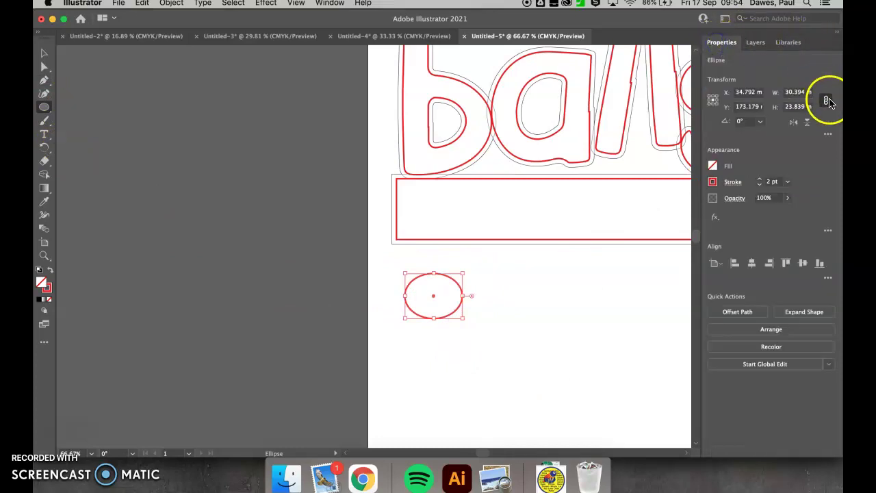
{"action": "left_click", "coordinate": [789, 92]}
{"action": "double_click", "coordinate": [788, 93]}
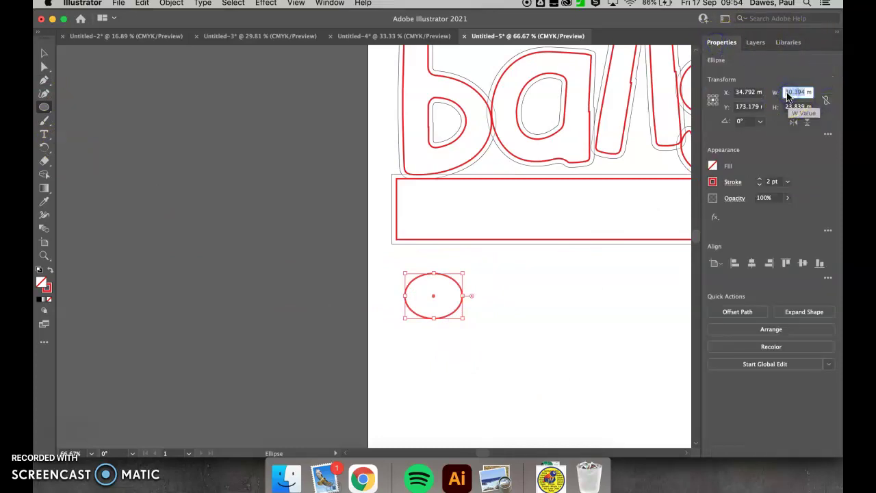
{"action": "key", "text": "Tab"}
{"action": "type", "text": "4"}
{"action": "key", "text": "Return"}
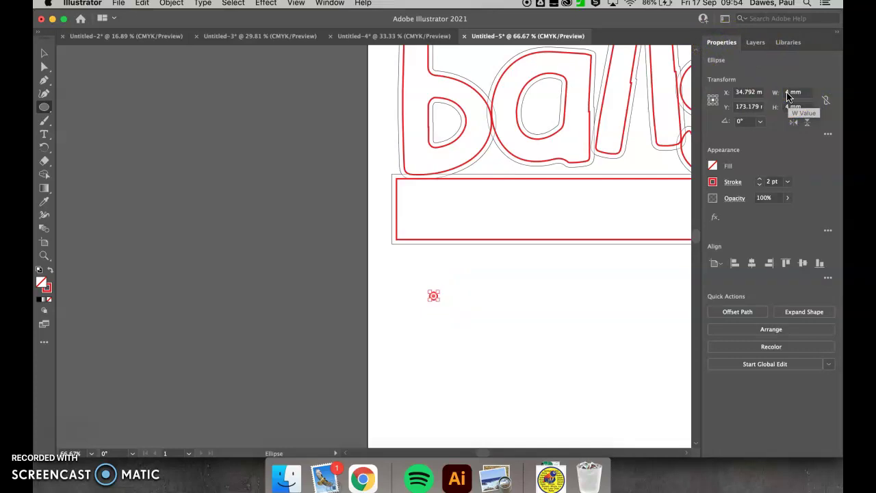
Give the 4 mm circle a black stroke with a weight of 0.25 pt
{"action": "left_click", "coordinate": [731, 183]}
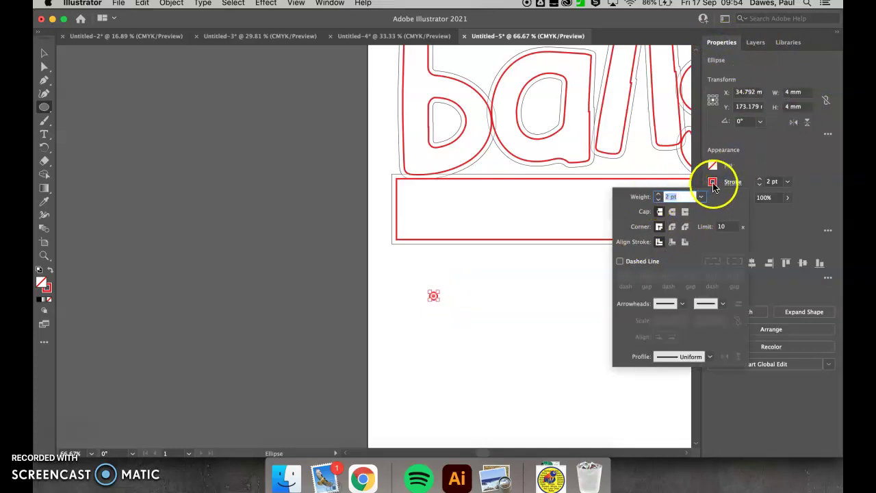
{"action": "left_click", "coordinate": [712, 182]}
{"action": "left_click", "coordinate": [713, 182]}
{"action": "left_click", "coordinate": [613, 222]}
{"action": "left_click", "coordinate": [762, 190]}
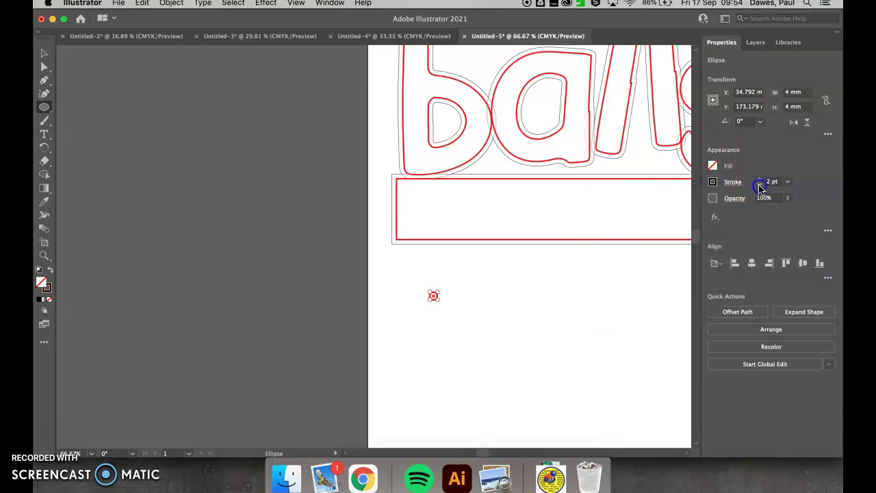
{"action": "left_click", "coordinate": [759, 185]}
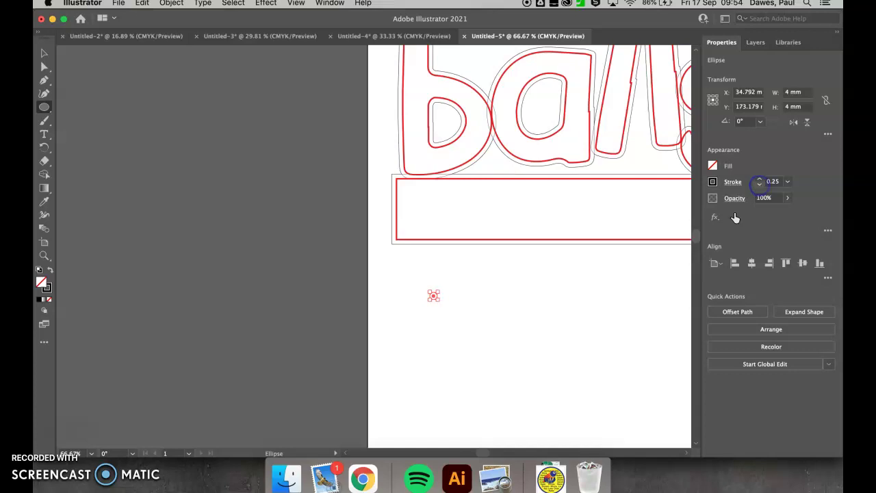
{"action": "left_click", "coordinate": [589, 286]}
{"action": "left_click", "coordinate": [408, 257]}
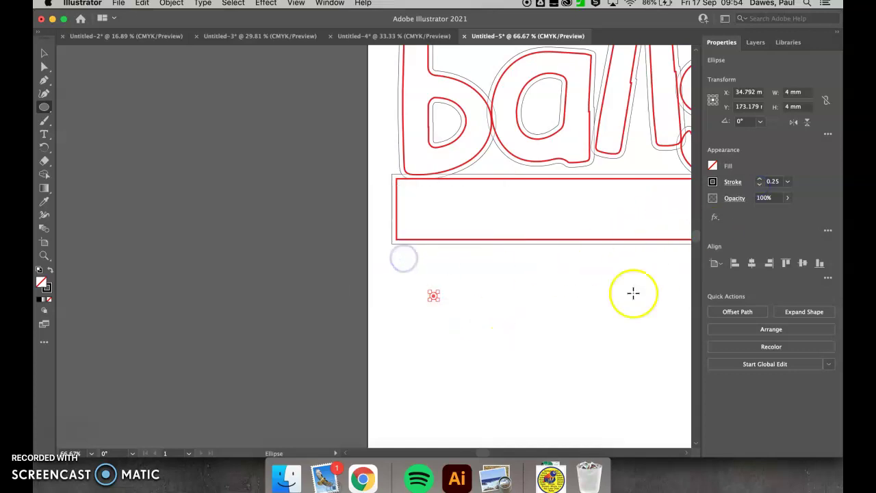
Move the 4 mm circle into the left end of the base rectangle, place a copy in its right end, and deselect
{"action": "left_click", "coordinate": [43, 53]}
{"action": "left_click", "coordinate": [456, 295]}
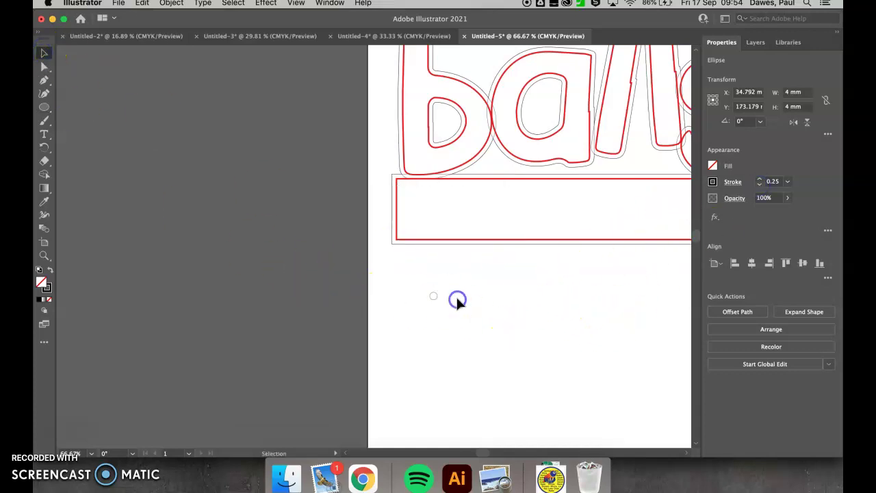
{"action": "left_click_drag", "start_coordinate": [423, 286], "coordinate": [449, 216]}
{"action": "scroll", "coordinate": [484, 289], "scroll_direction": "up", "scroll_amount": 2}
{"action": "scroll", "coordinate": [485, 289], "scroll_direction": "down", "scroll_amount": 1}
{"action": "scroll", "coordinate": [484, 293], "scroll_direction": "down", "scroll_amount": 4}
{"action": "mouse_move", "coordinate": [460, 299]}
{"action": "left_mouse_down"}
{"action": "mouse_move", "coordinate": [503, 268]}
{"action": "mouse_move", "coordinate": [473, 252]}
{"action": "mouse_move", "coordinate": [620, 251]}
{"action": "mouse_move", "coordinate": [467, 253]}
{"action": "mouse_move", "coordinate": [605, 254]}
{"action": "left_mouse_up"}
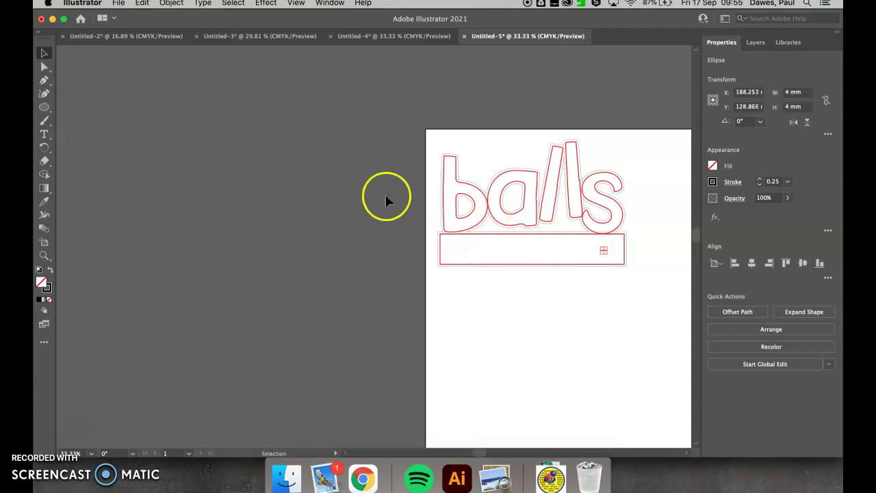
{"action": "left_click", "coordinate": [653, 244]}
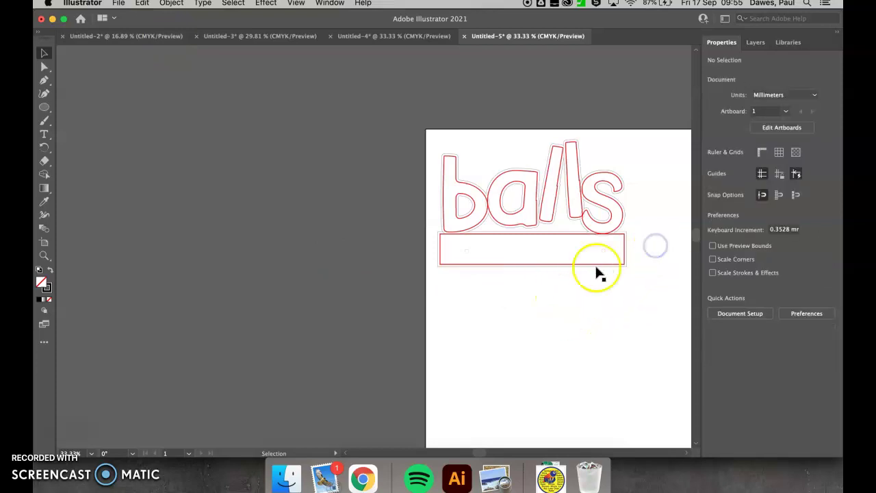
Select both hole circles in the base and align their vertical centres
{"action": "left_click", "coordinate": [467, 254]}
{"action": "left_click_drag", "start_coordinate": [469, 252], "coordinate": [605, 251]}
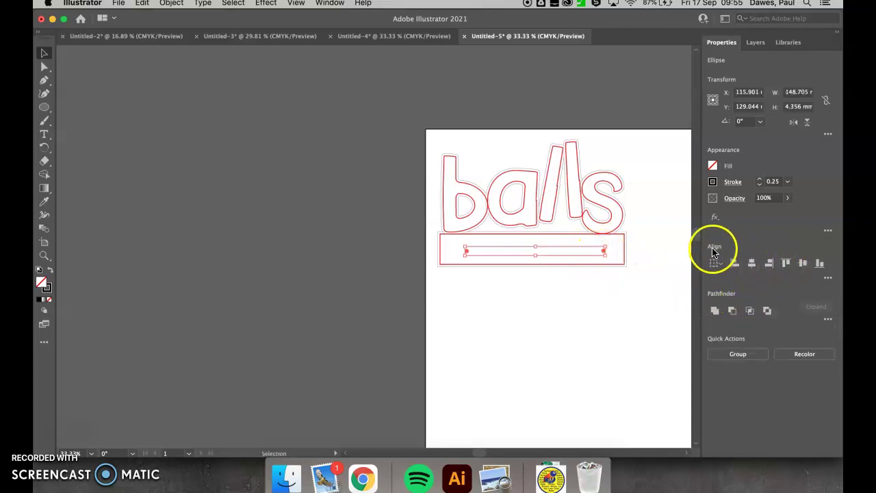
{"action": "left_click", "coordinate": [803, 266]}
Set the overall width of the selected pair of hole circles to 150 mm
{"action": "left_click", "coordinate": [605, 252]}
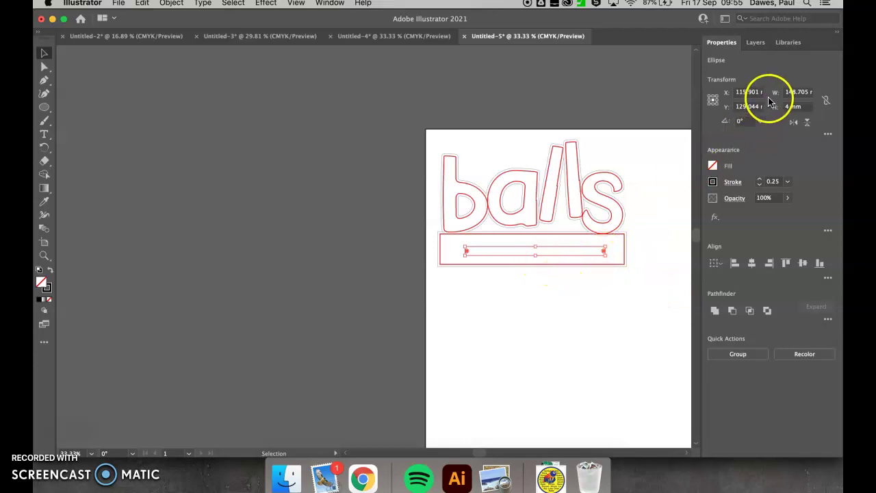
{"action": "left_click", "coordinate": [794, 91]}
{"action": "type", "text": "150"}
{"action": "key", "text": "Return"}
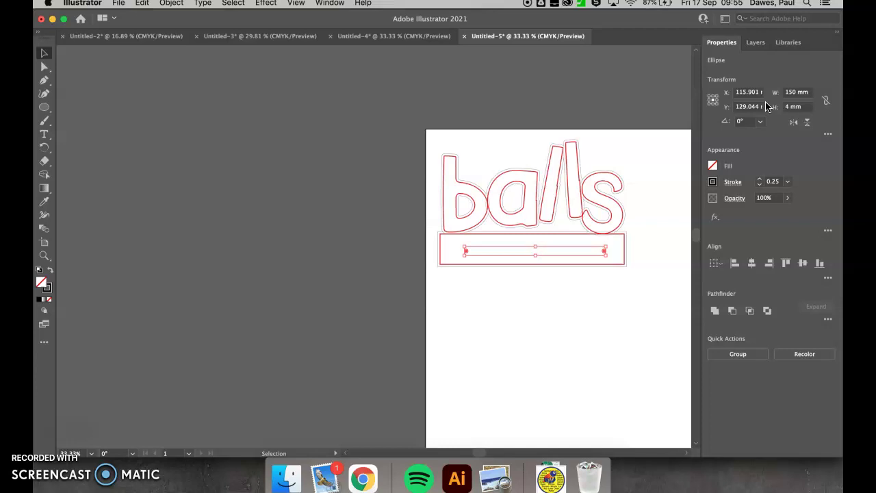
Switch to the Untitled-4 document and review its list of text tutorial topics
{"action": "left_click", "coordinate": [400, 38]}
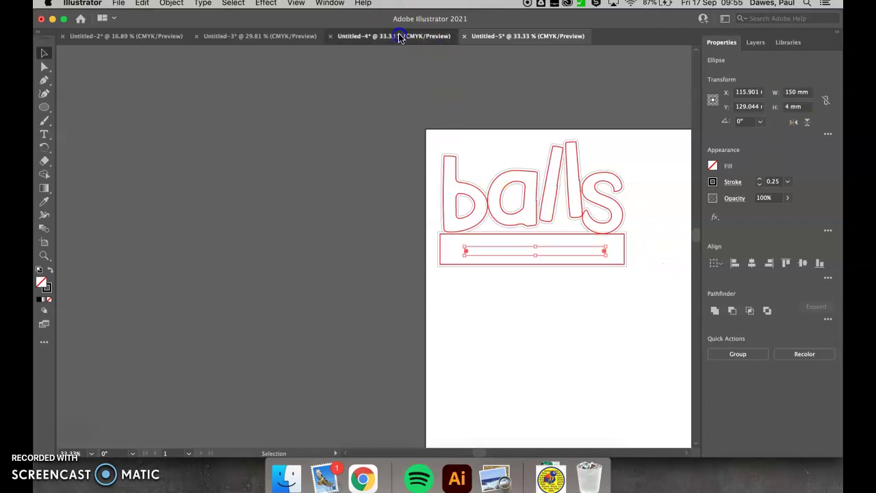
{"action": "left_click", "coordinate": [245, 125]}
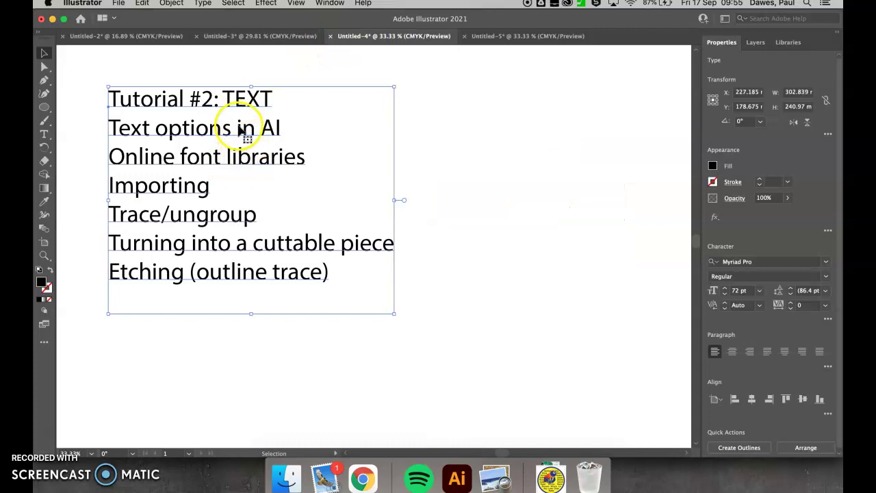
{"action": "left_click", "coordinate": [479, 139]}
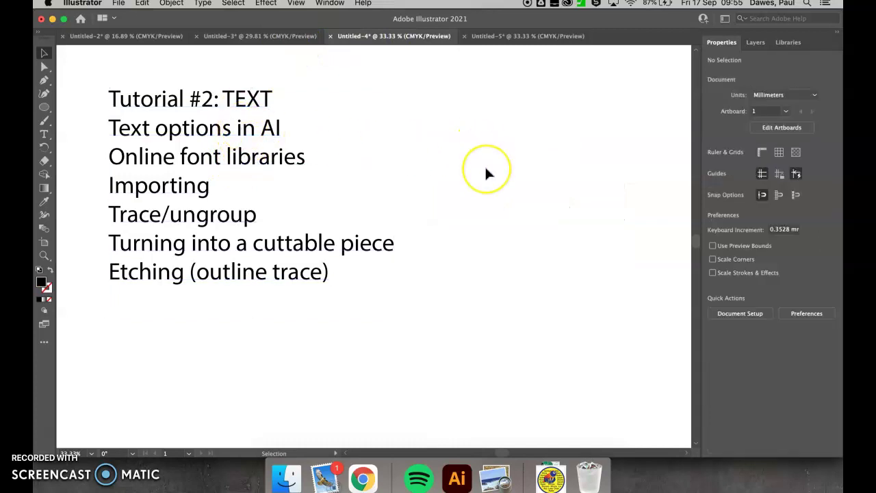
{"action": "left_click", "coordinate": [486, 186]}
{"action": "left_click", "coordinate": [463, 236]}
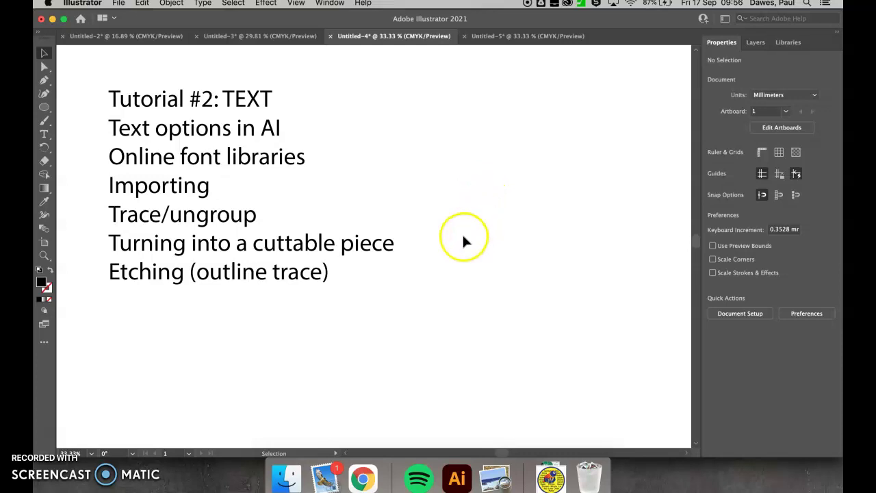
{"action": "left_click", "coordinate": [457, 263]}
{"action": "left_click", "coordinate": [453, 257]}
Return to the Untitled-5 document, examine the lettering design on the artboard, and deselect the hole circles
{"action": "left_click", "coordinate": [520, 37]}
{"action": "left_click", "coordinate": [450, 230]}
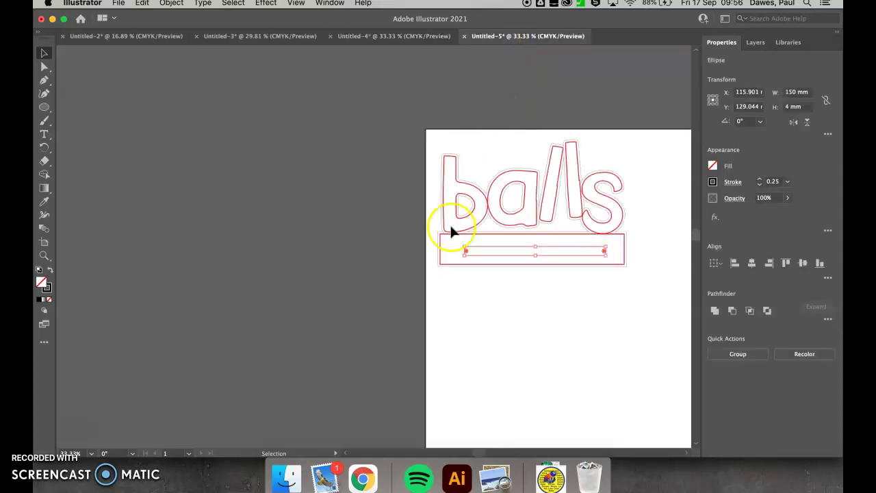
{"action": "scroll", "coordinate": [510, 274], "scroll_direction": "up", "scroll_amount": 3}
{"action": "scroll", "coordinate": [511, 273], "scroll_direction": "down", "scroll_amount": 5}
{"action": "left_click_drag", "start_coordinate": [581, 309], "coordinate": [326, 242]}
{"action": "left_click", "coordinate": [338, 251]}
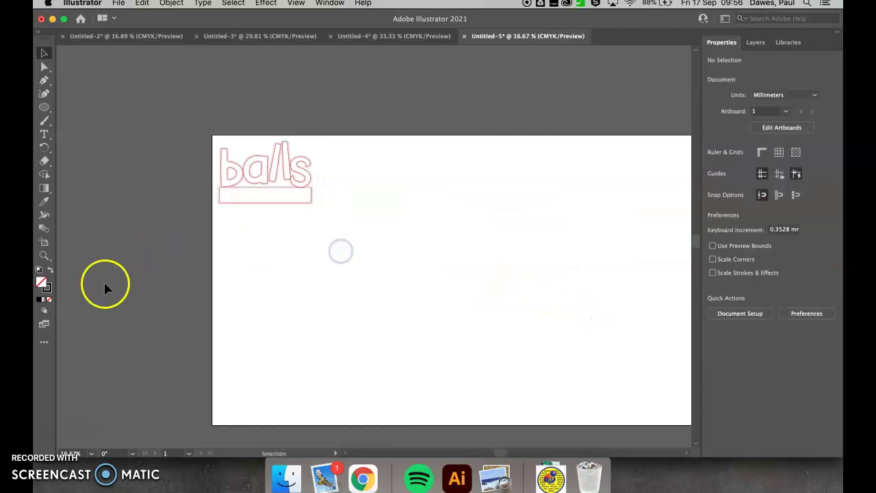